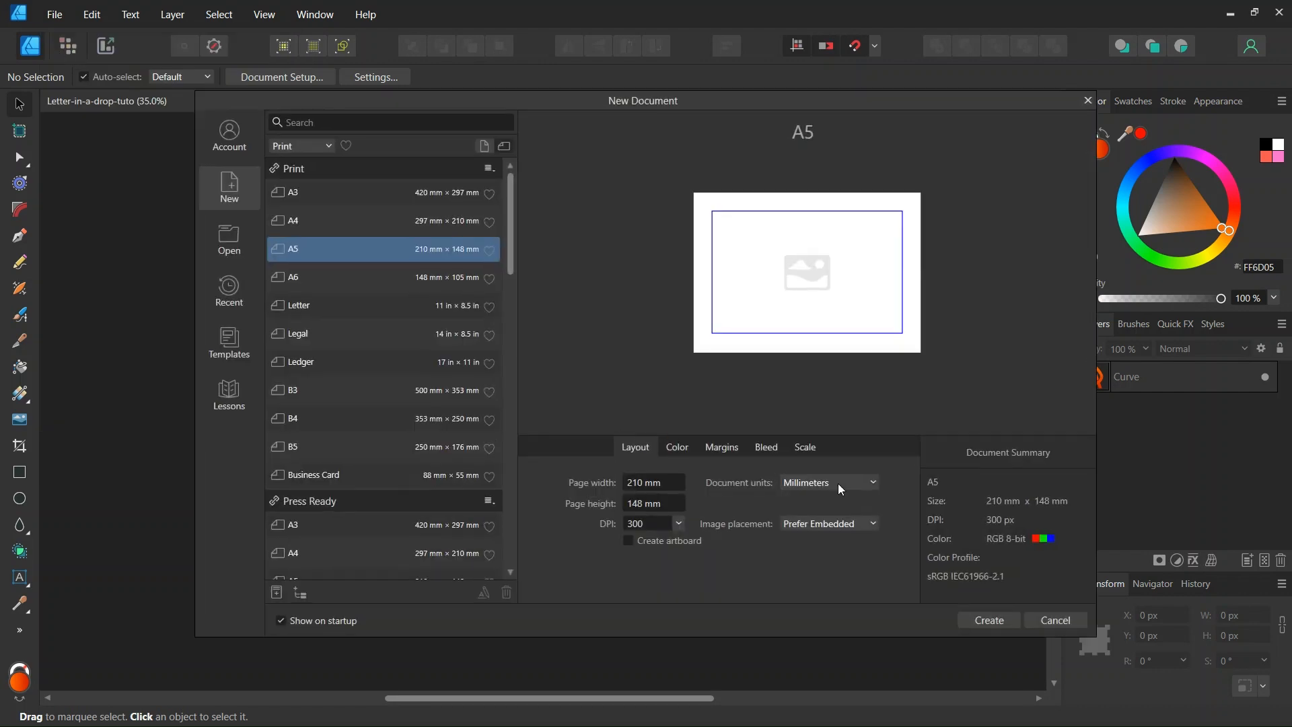
- Create a 2000 by 2000 px document with units set to pixels, and review its snapping options
left_click(837, 484)
left_click(835, 500)
left_click(653, 483)
type("2000")
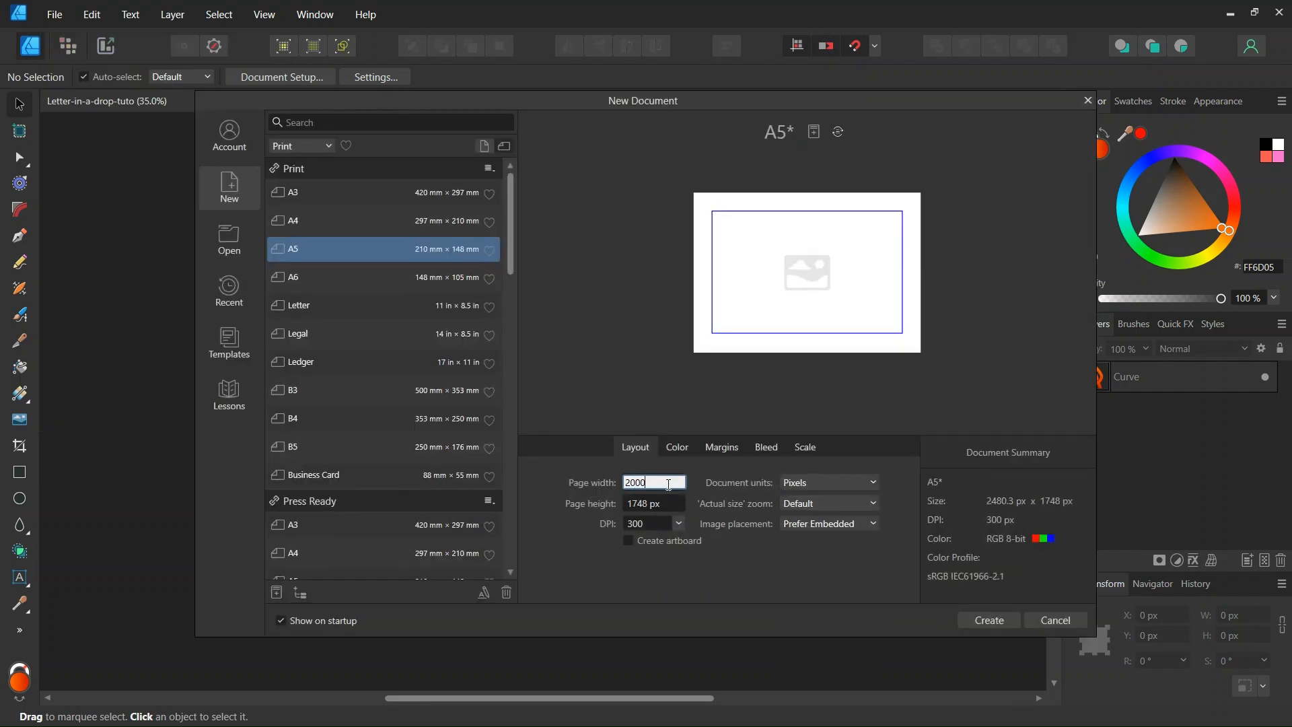
left_click(644, 503)
type("2000")
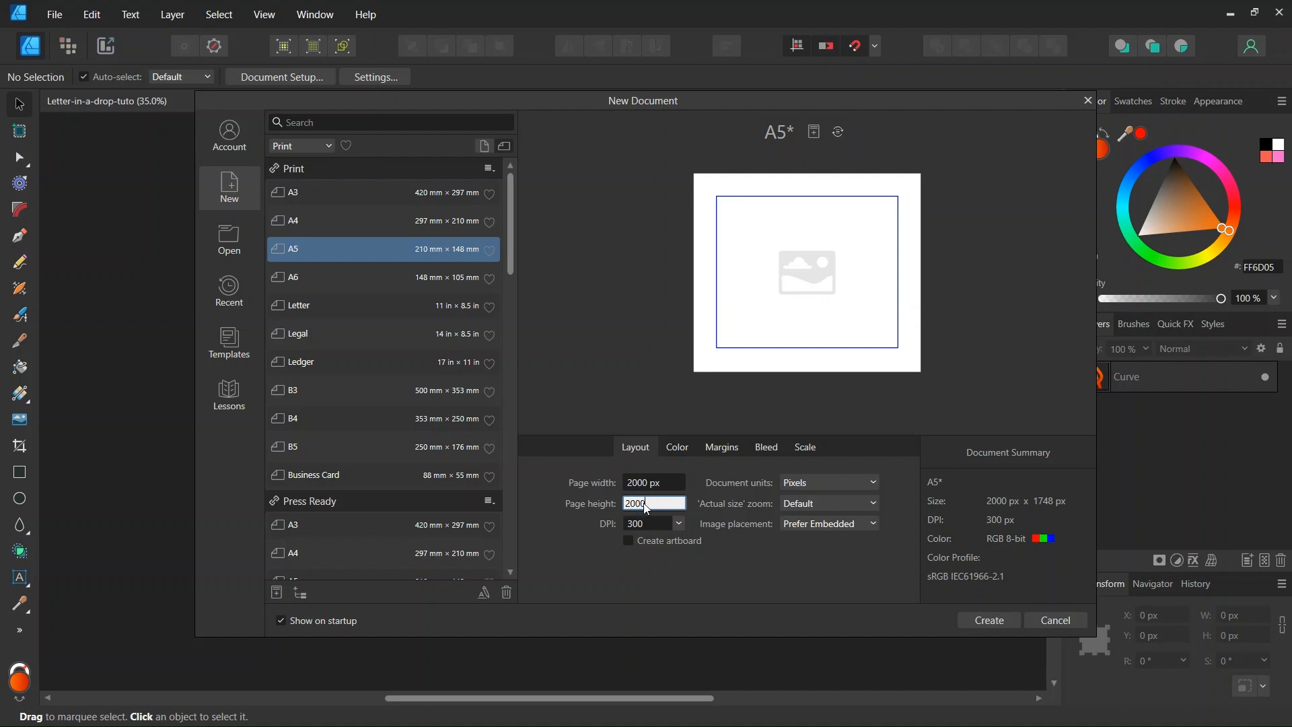
left_click(989, 620)
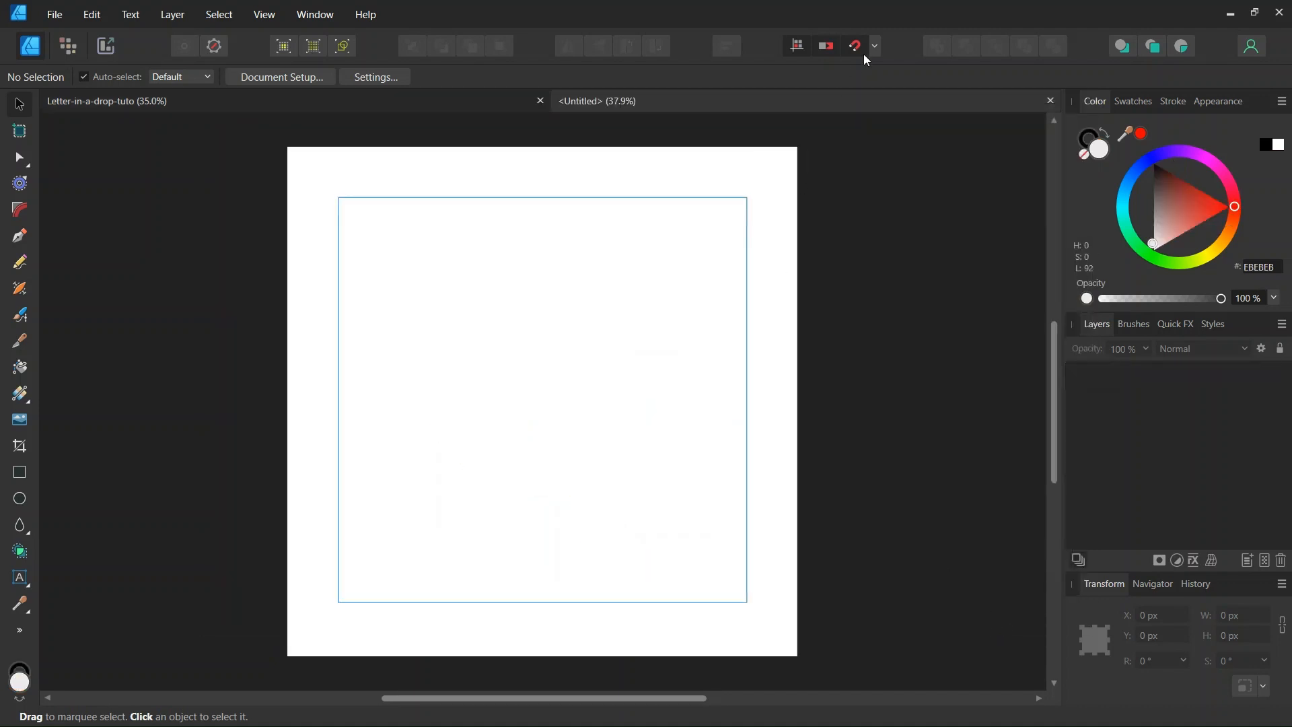
left_click(875, 47)
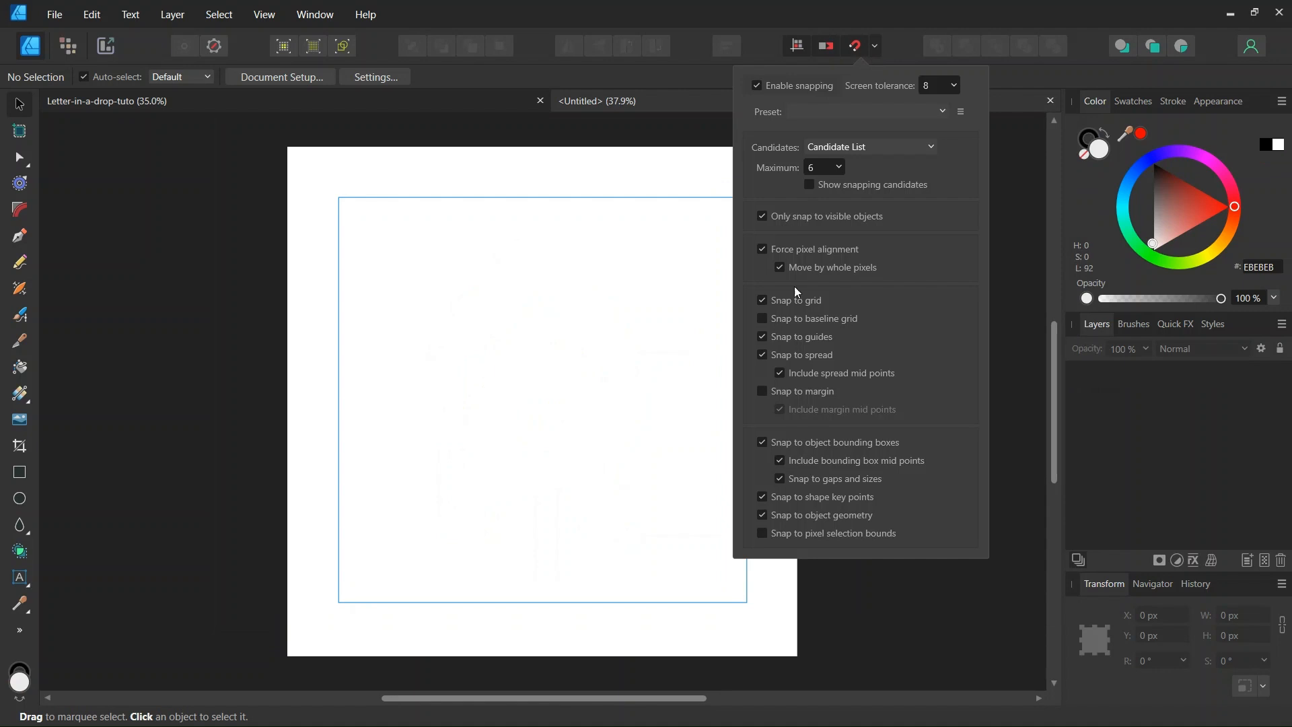
left_click(567, 391)
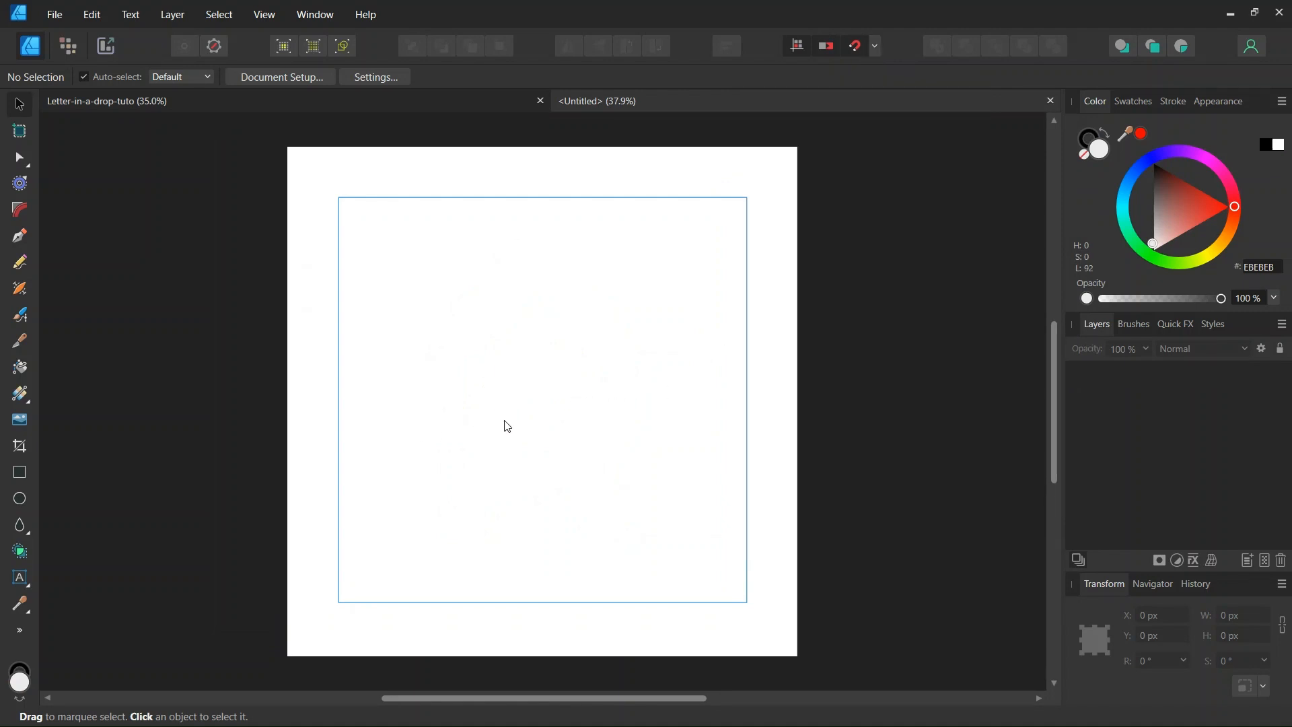
- Set up the Tear tool with no fill and a bright pink stroke 40 pt wide
left_click(30, 524)
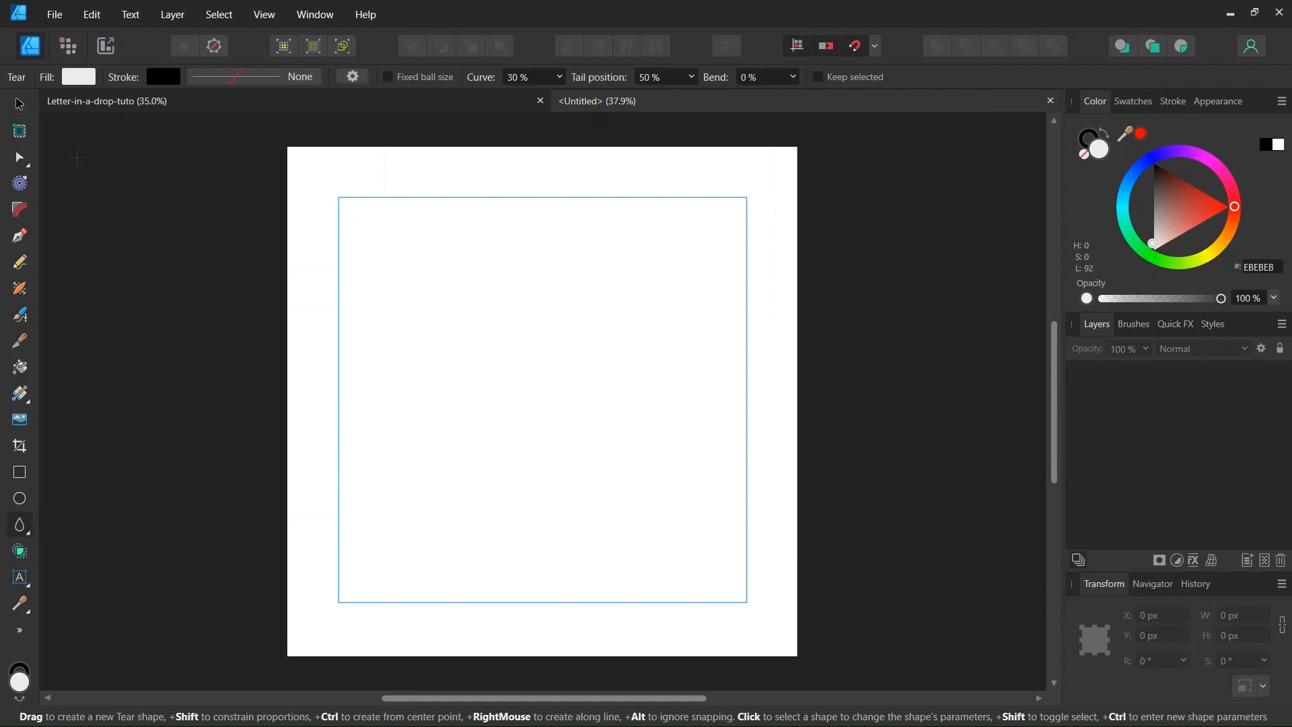
left_click(75, 81)
left_click(266, 109)
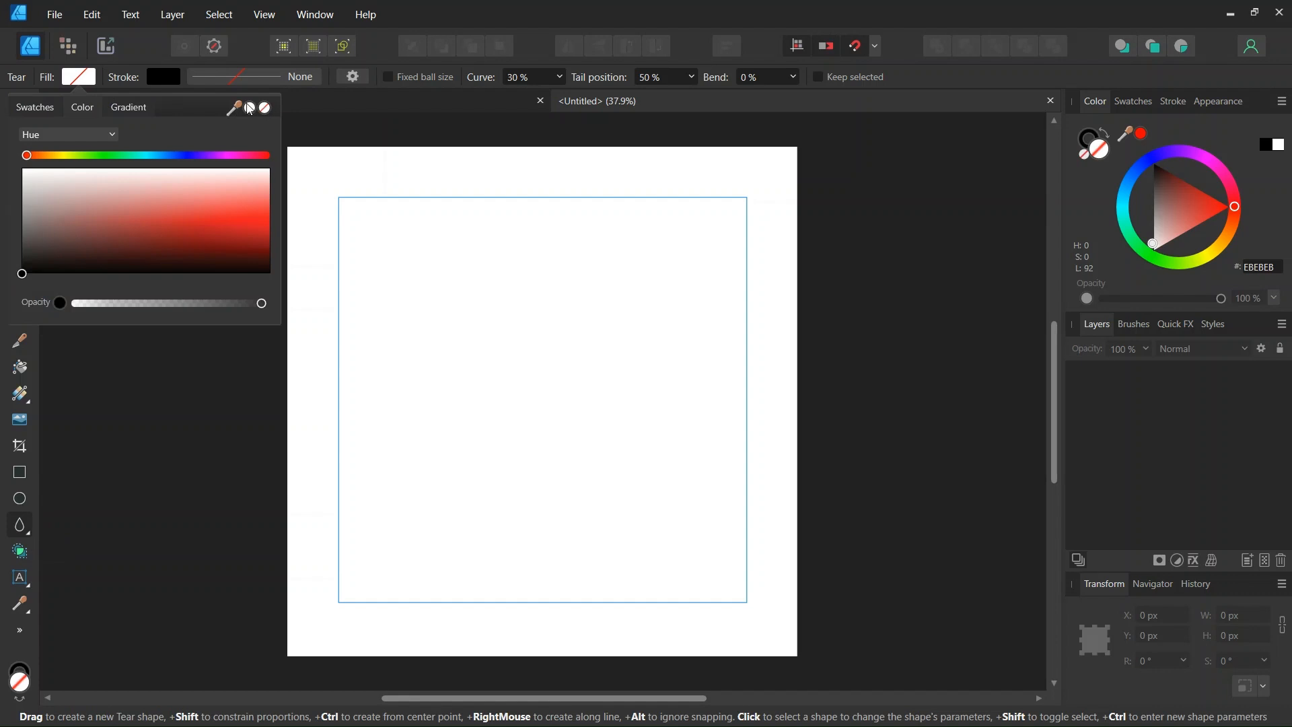
left_click(164, 80)
left_click(165, 80)
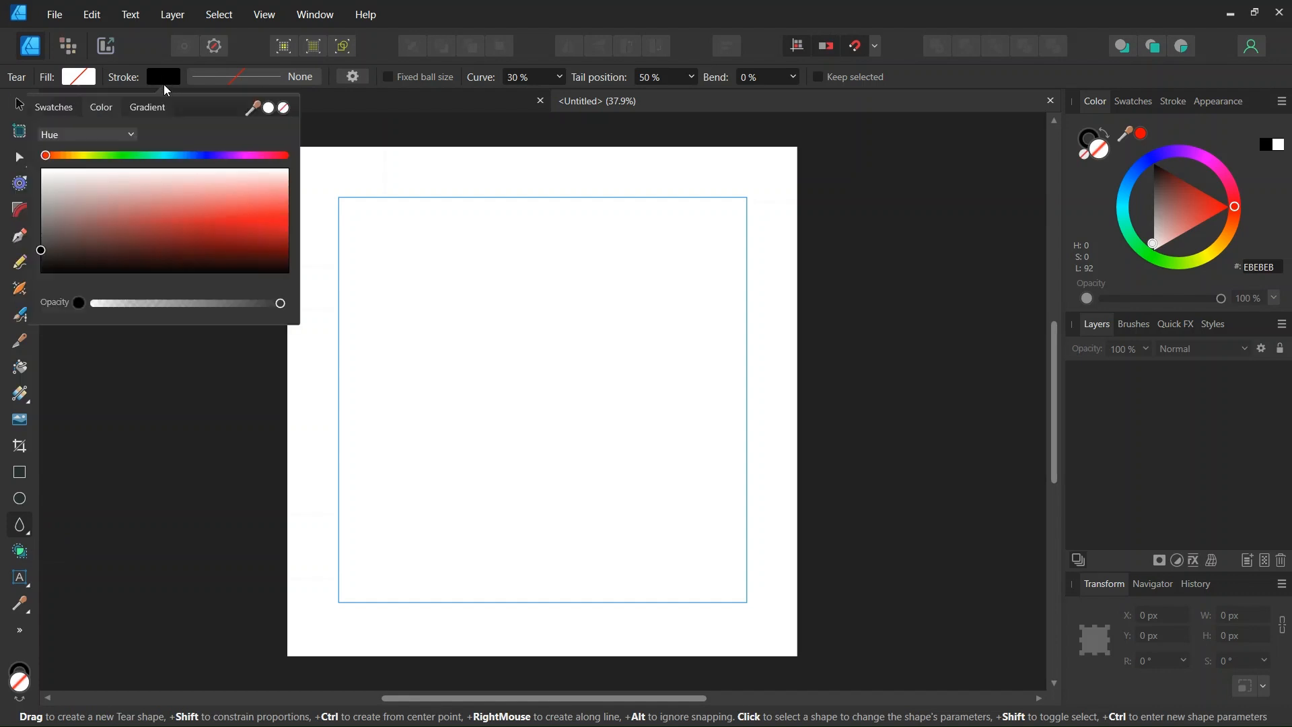
left_click(239, 156)
left_click_drag(273, 211, 294, 208)
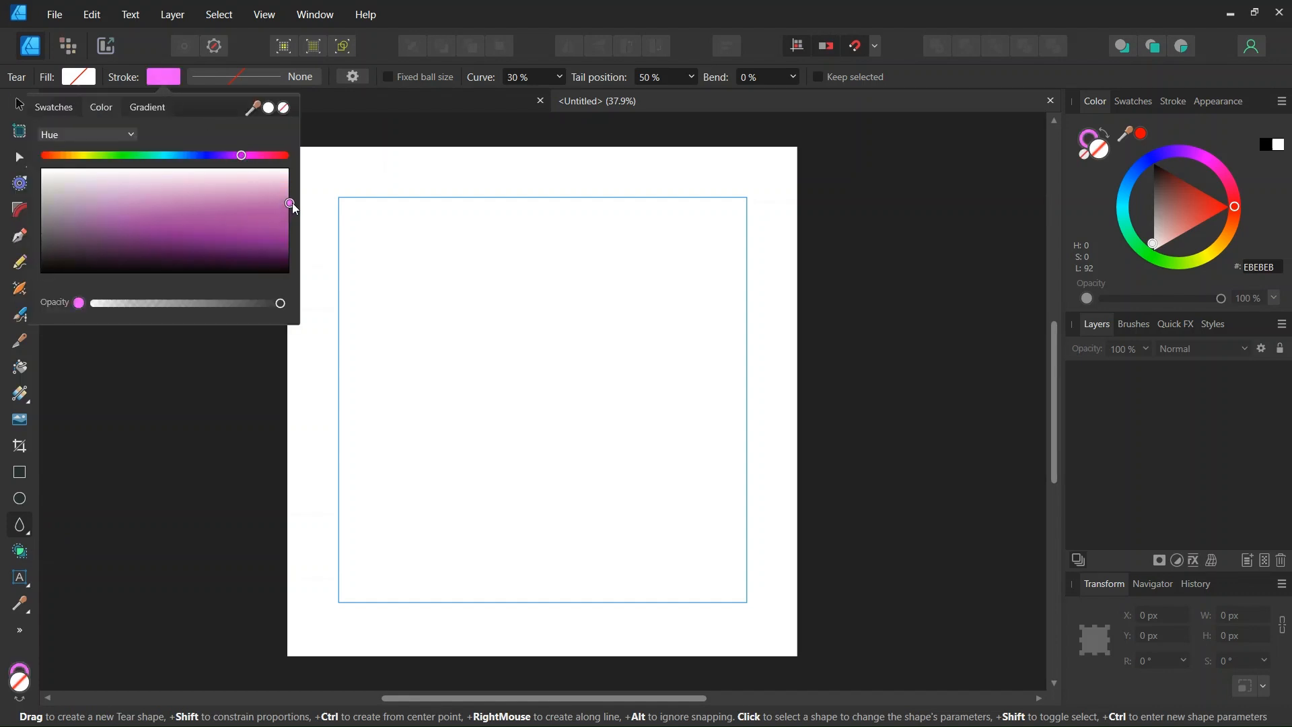
left_click(255, 75)
left_click(255, 75)
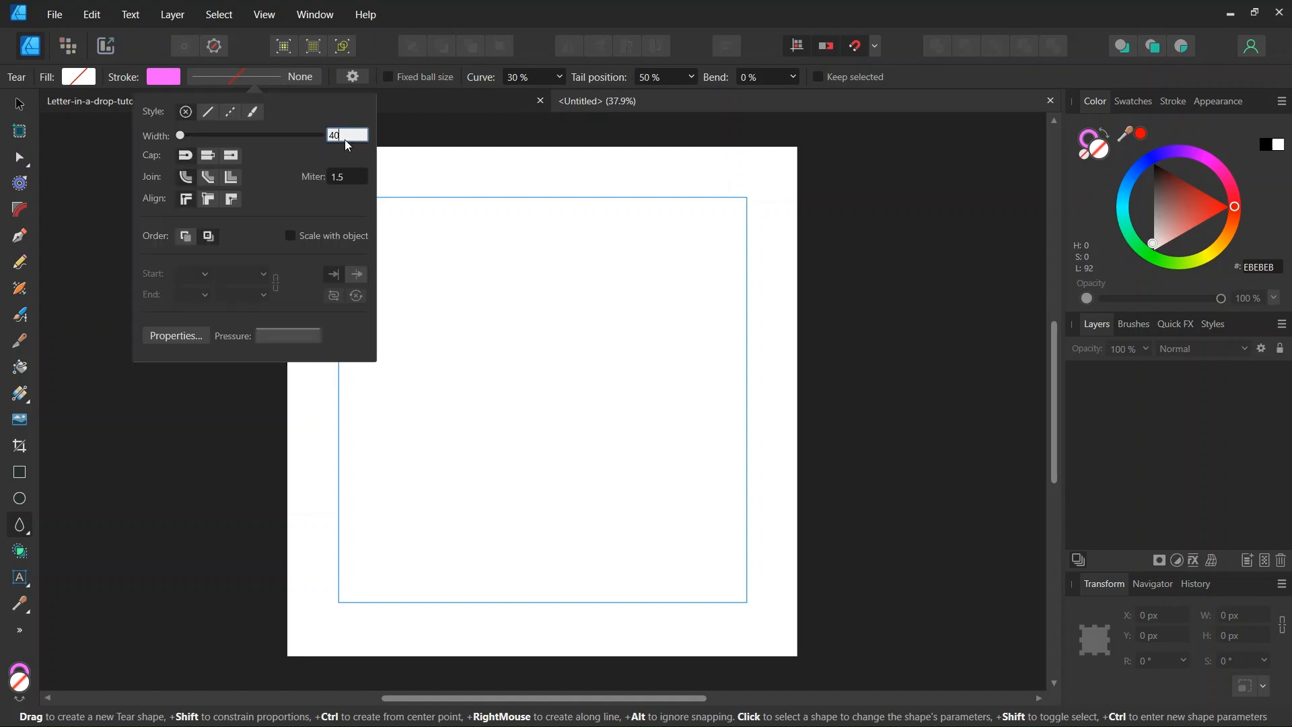
key("Return")
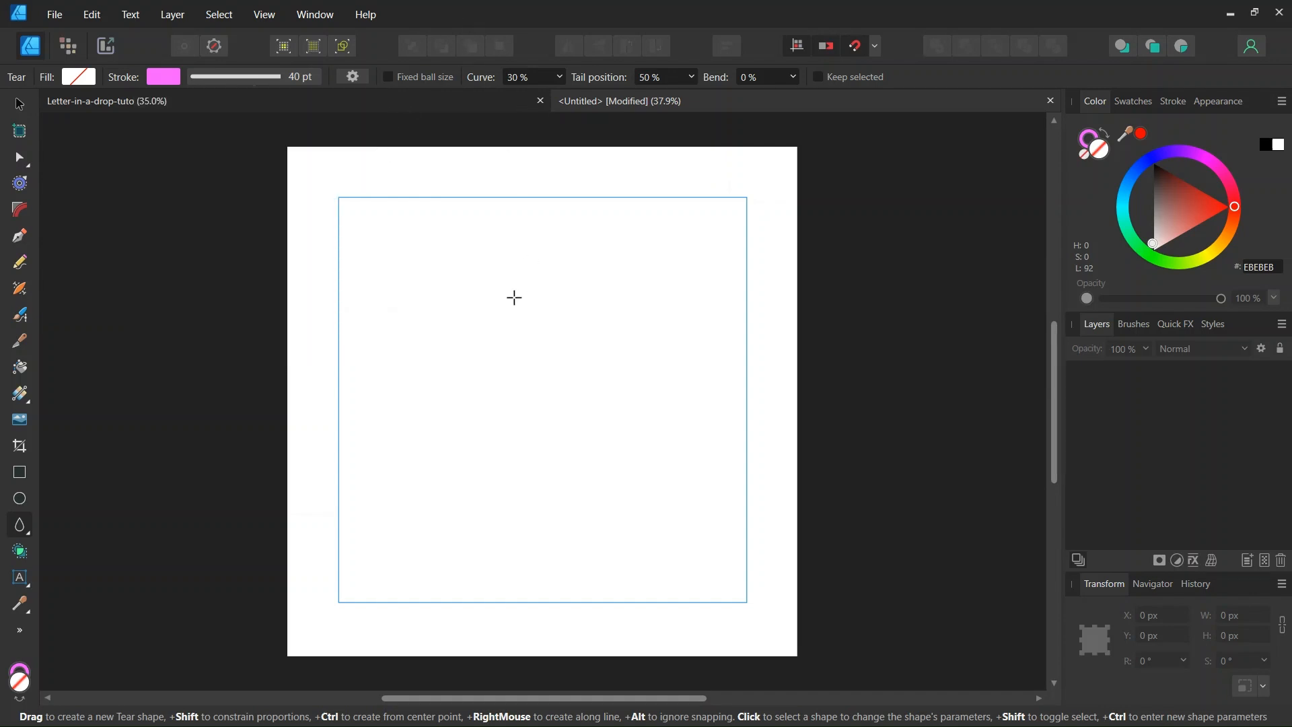
- Draw a tear shape about 780 by 1007 px and centre it horizontally on the upper part of the page
left_click_drag(450, 325, 650, 582)
left_click(17, 104)
left_click_drag(577, 395, 587, 322)
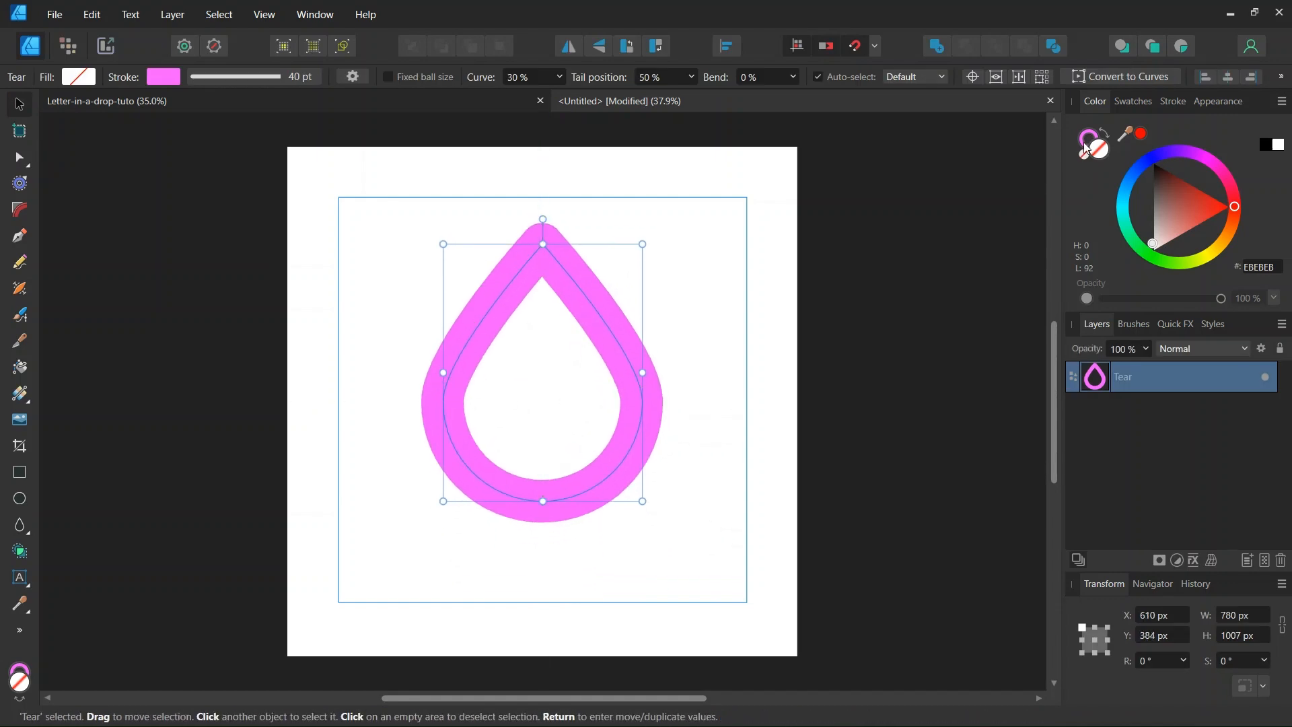
- Give the tear's stroke a miter join for a sharp tip, and nudge the shape up slightly
left_click(1181, 104)
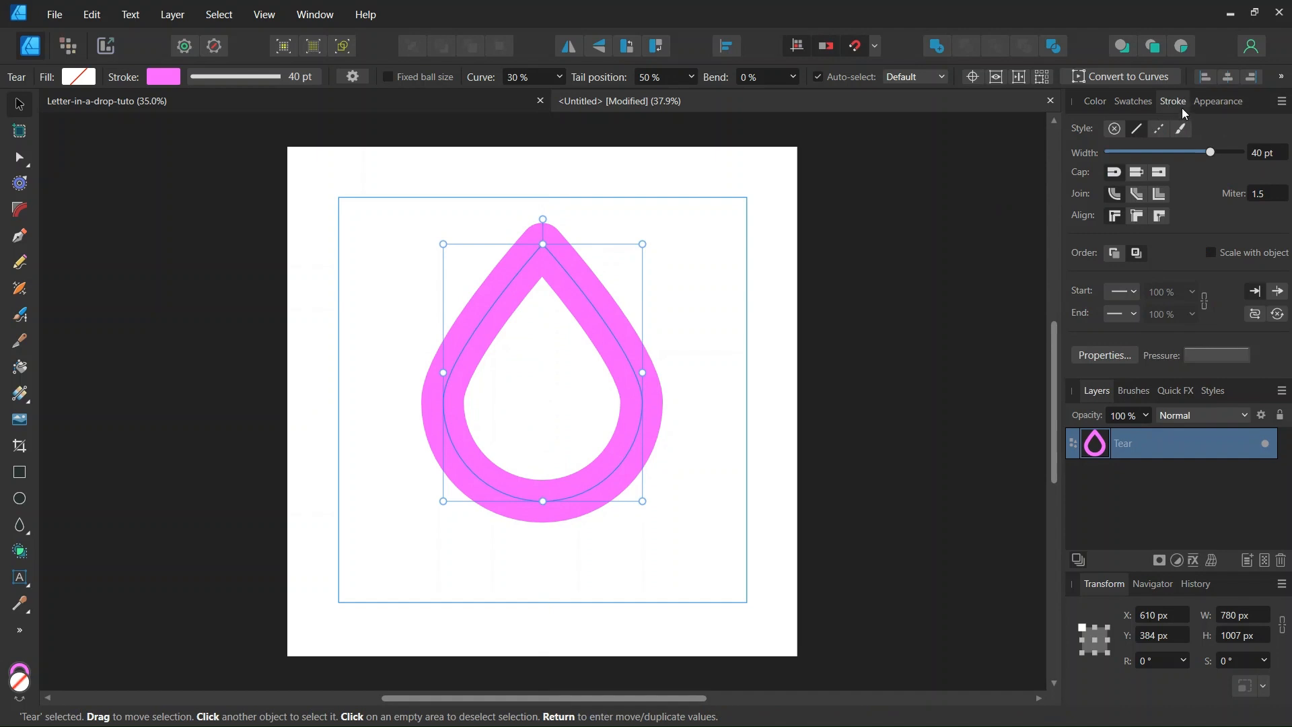
left_click(1114, 194)
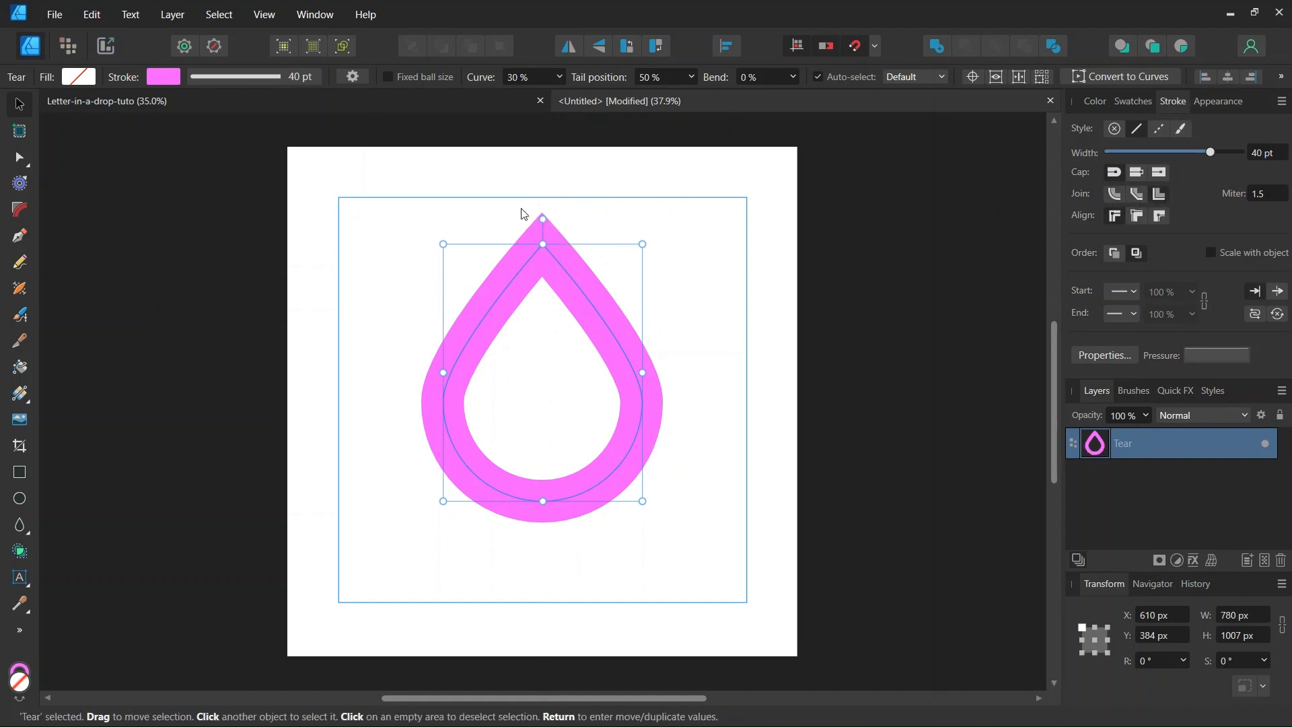
scroll(528, 204, "up", 1)
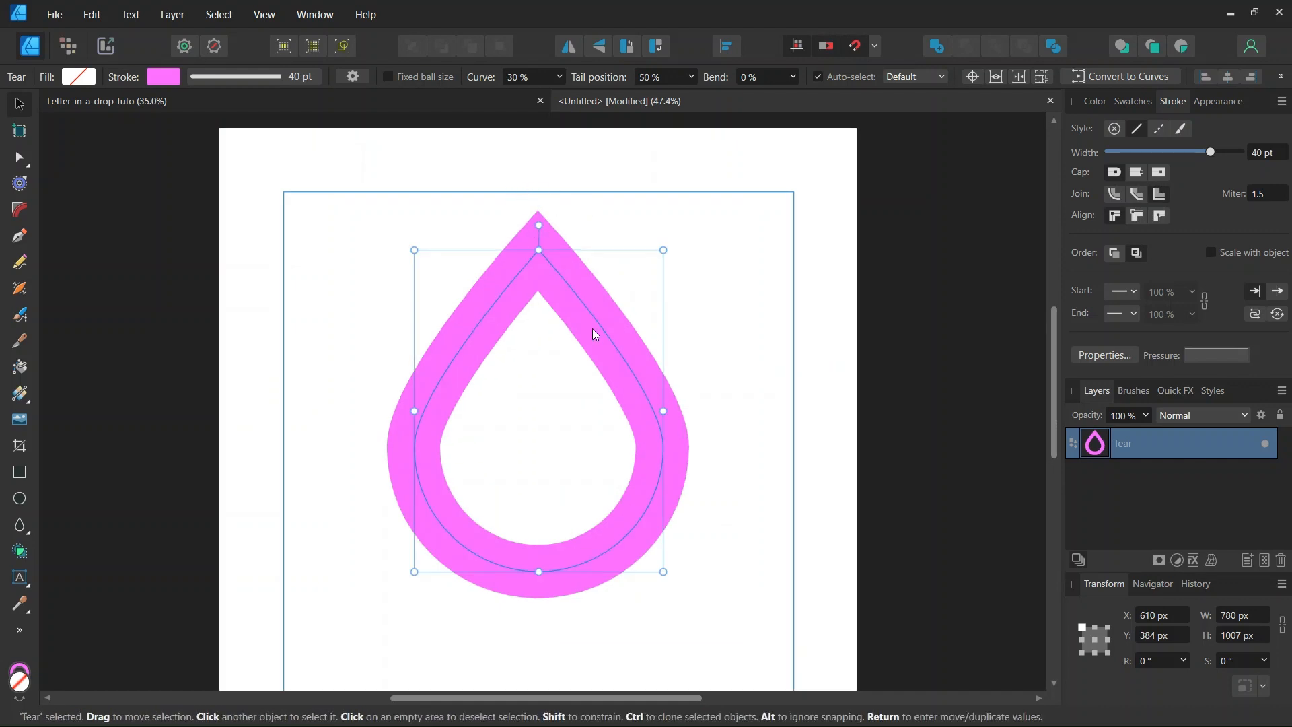
scroll(595, 329, "down", 1)
mouse_move(595, 298)
left_mouse_down()
mouse_move(605, 298)
mouse_move(587, 292)
left_mouse_up()
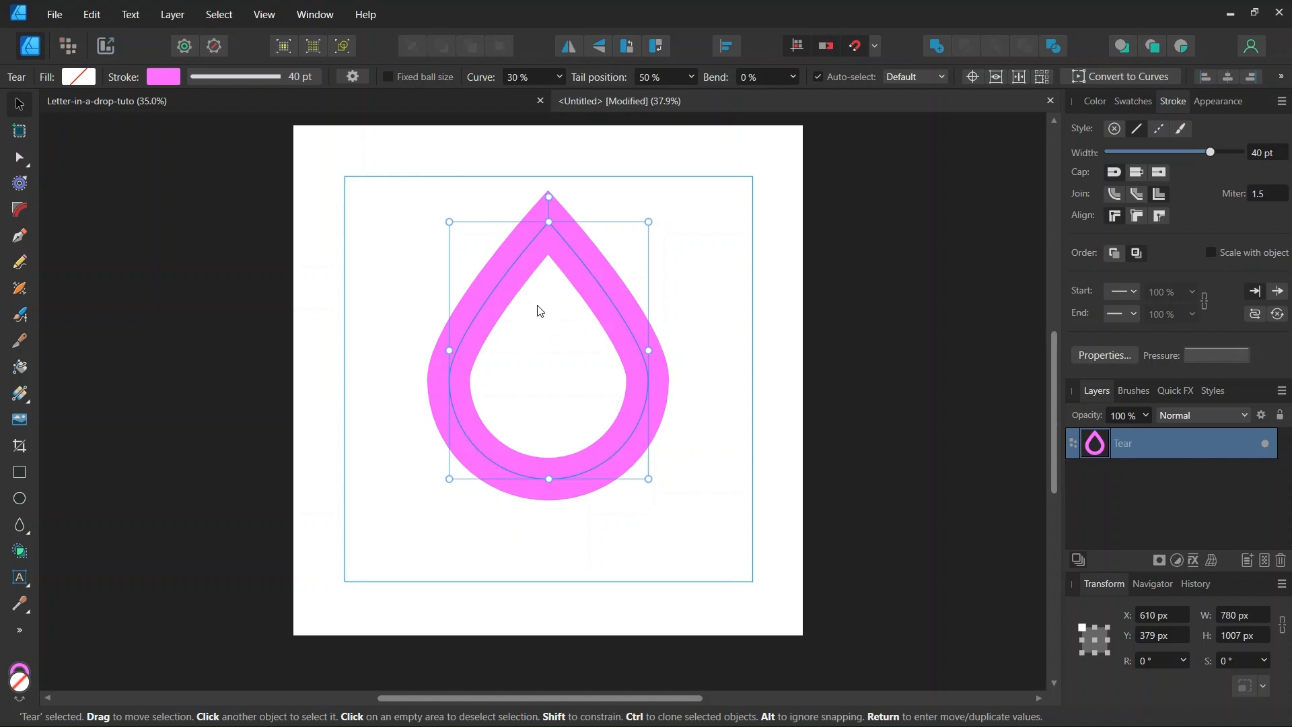
left_click(401, 278)
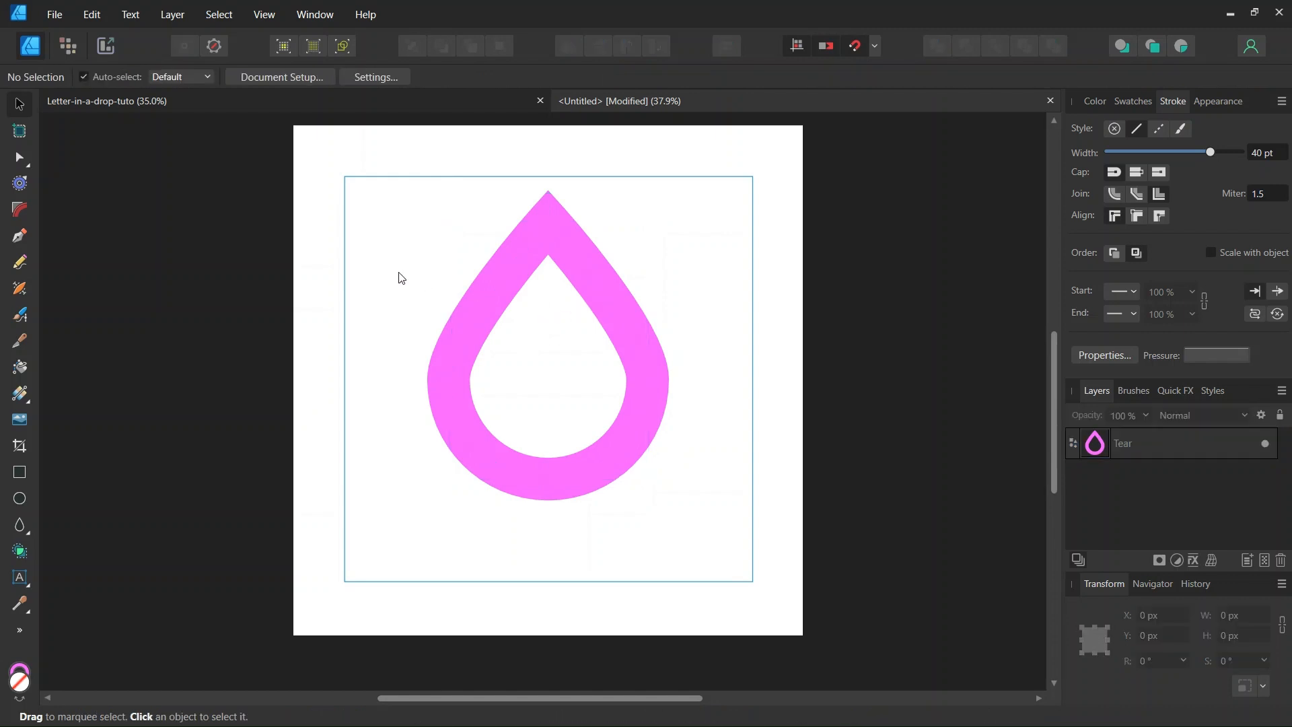
- Set up the Artistic Text tool with the Raleway ExtraBold font
left_click(29, 591)
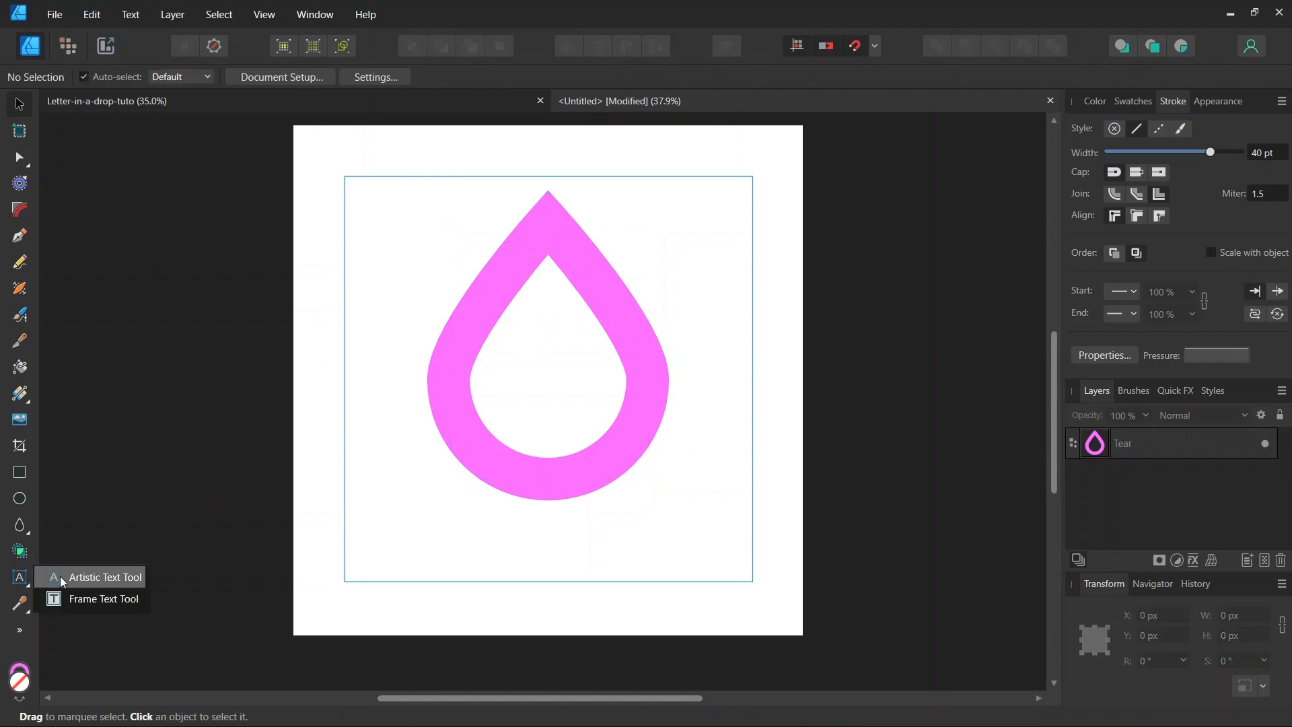
left_click(101, 578)
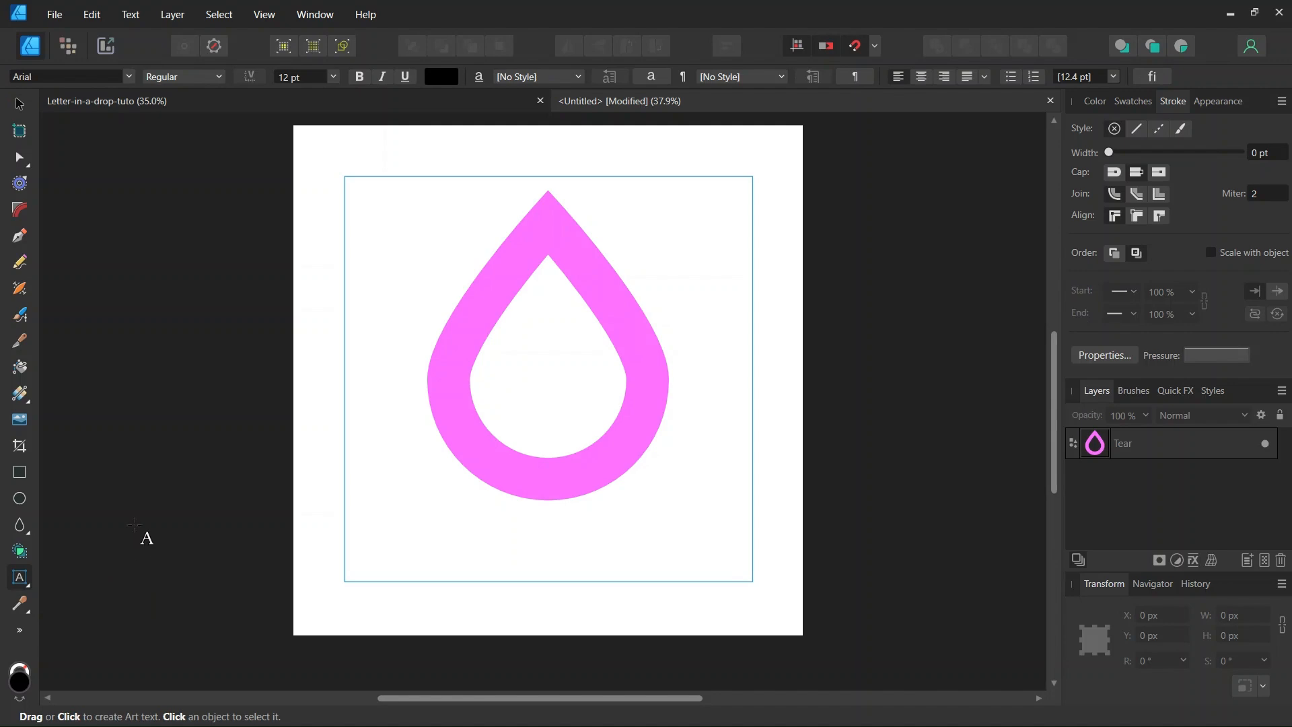
left_click(39, 77)
type("ran")
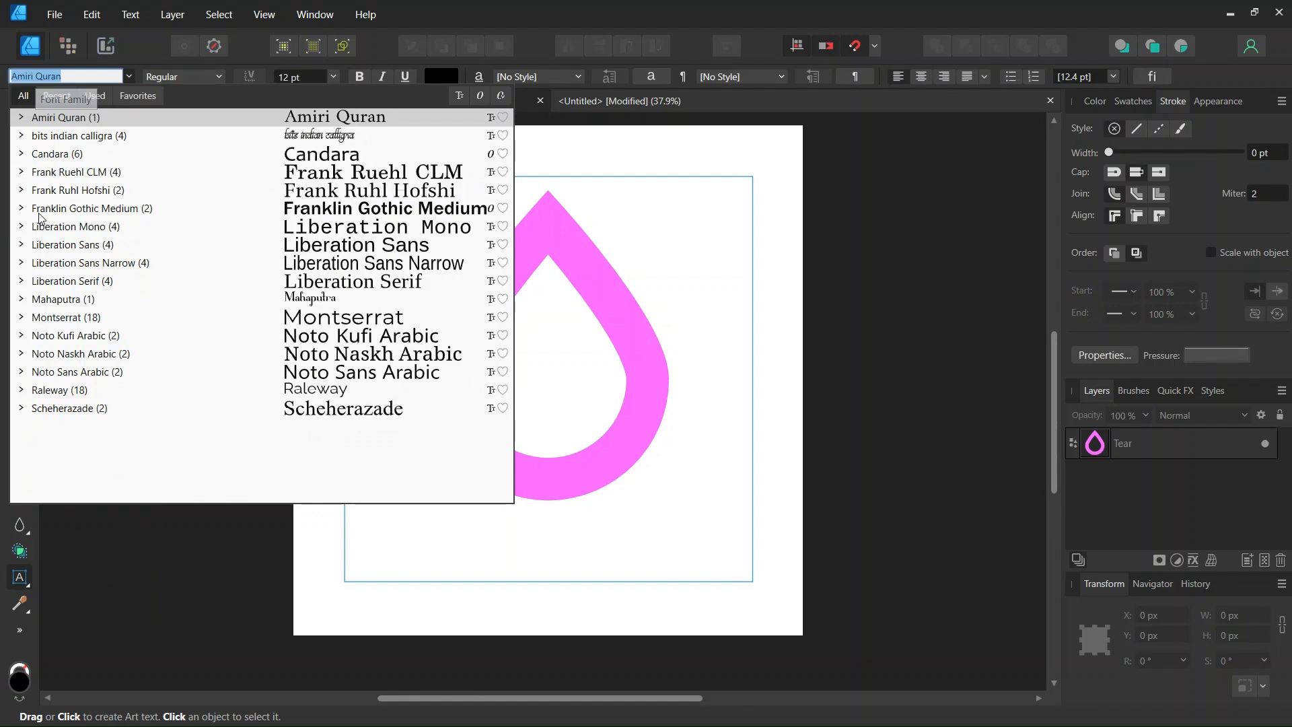
left_click(21, 390)
scroll(105, 420, "down", 5)
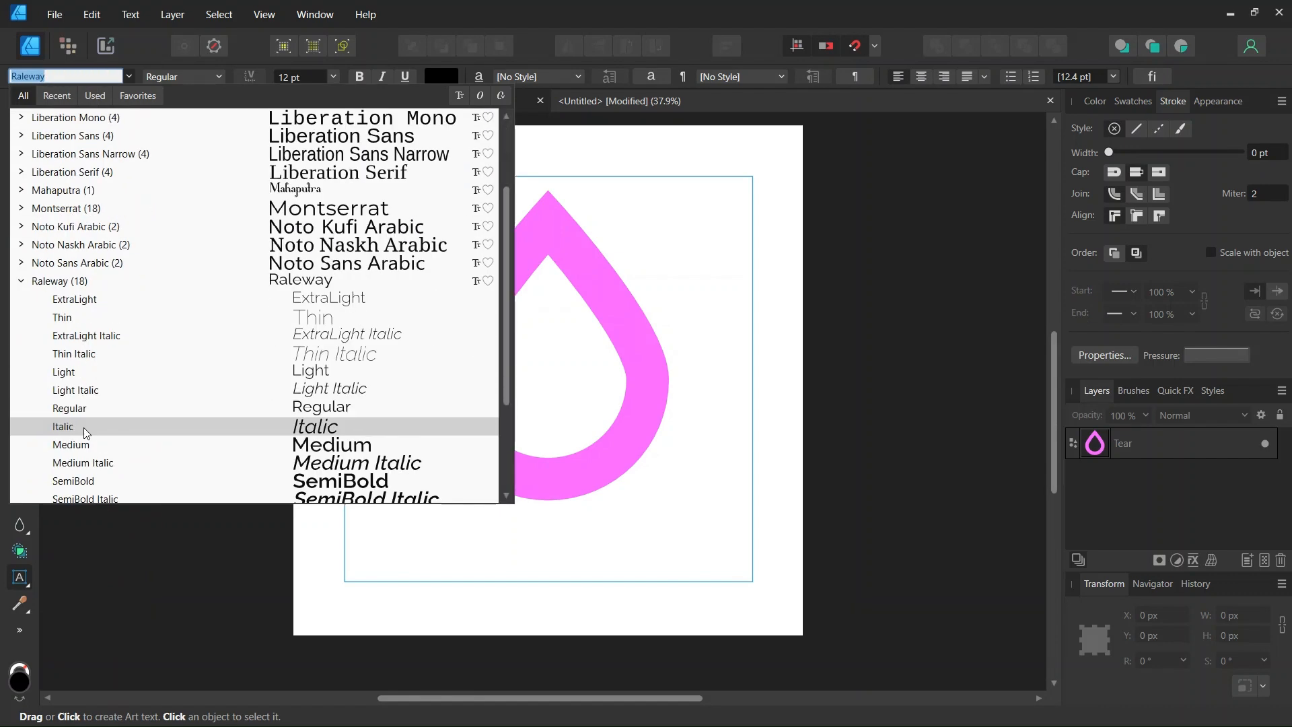
left_click(99, 409)
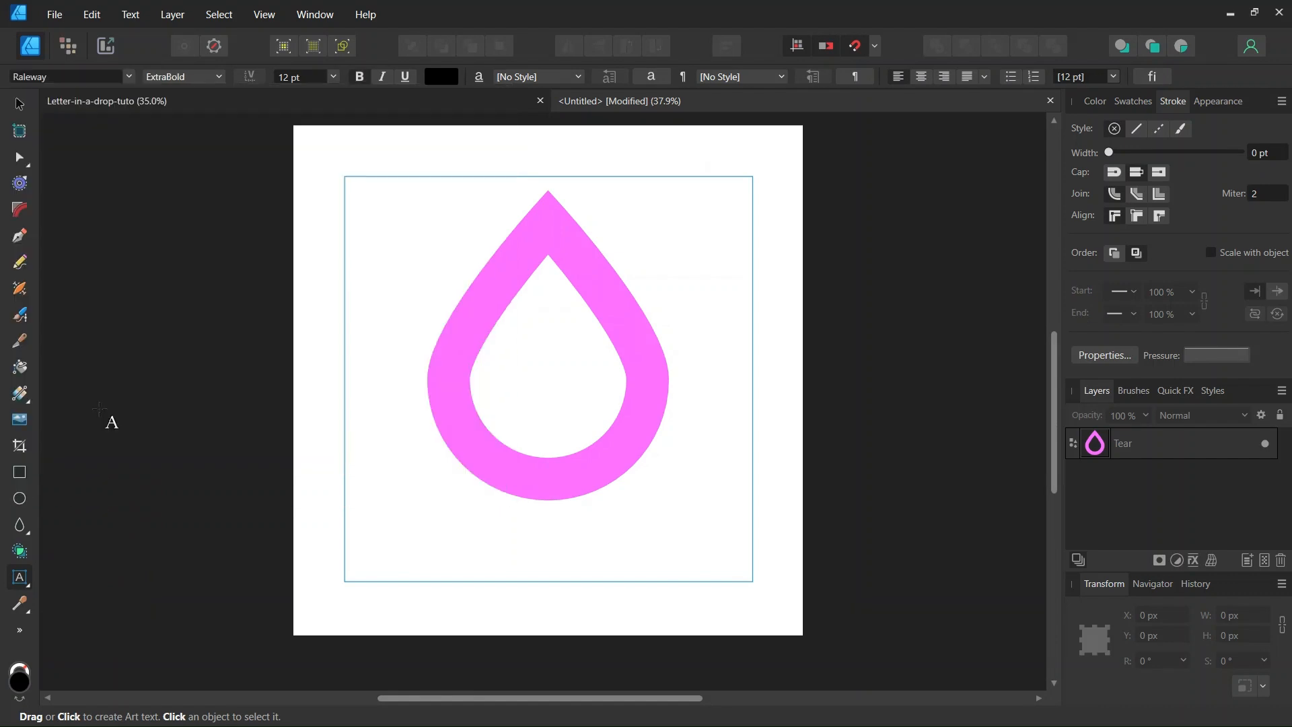
- Set the text colour to orange-red and add a capital letter A at about 373.5 pt over the tear
left_click(401, 266)
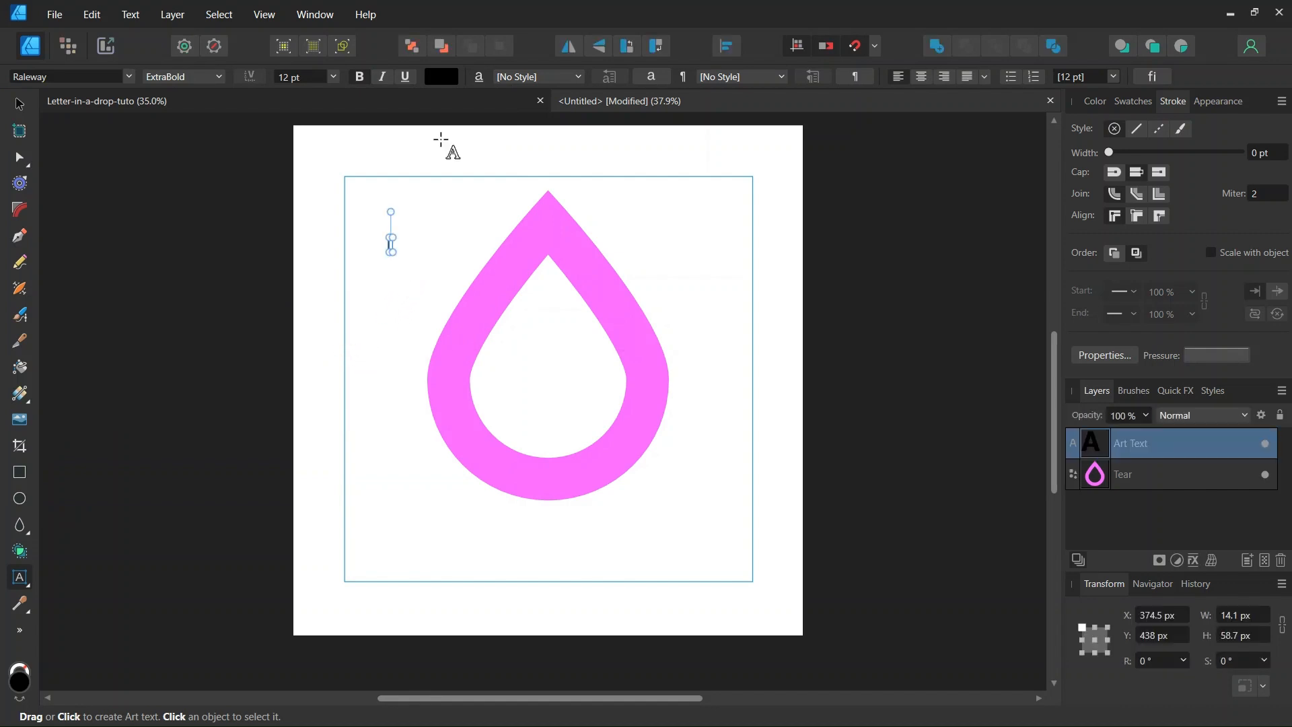
left_click(442, 76)
left_click_drag(529, 211, 564, 205)
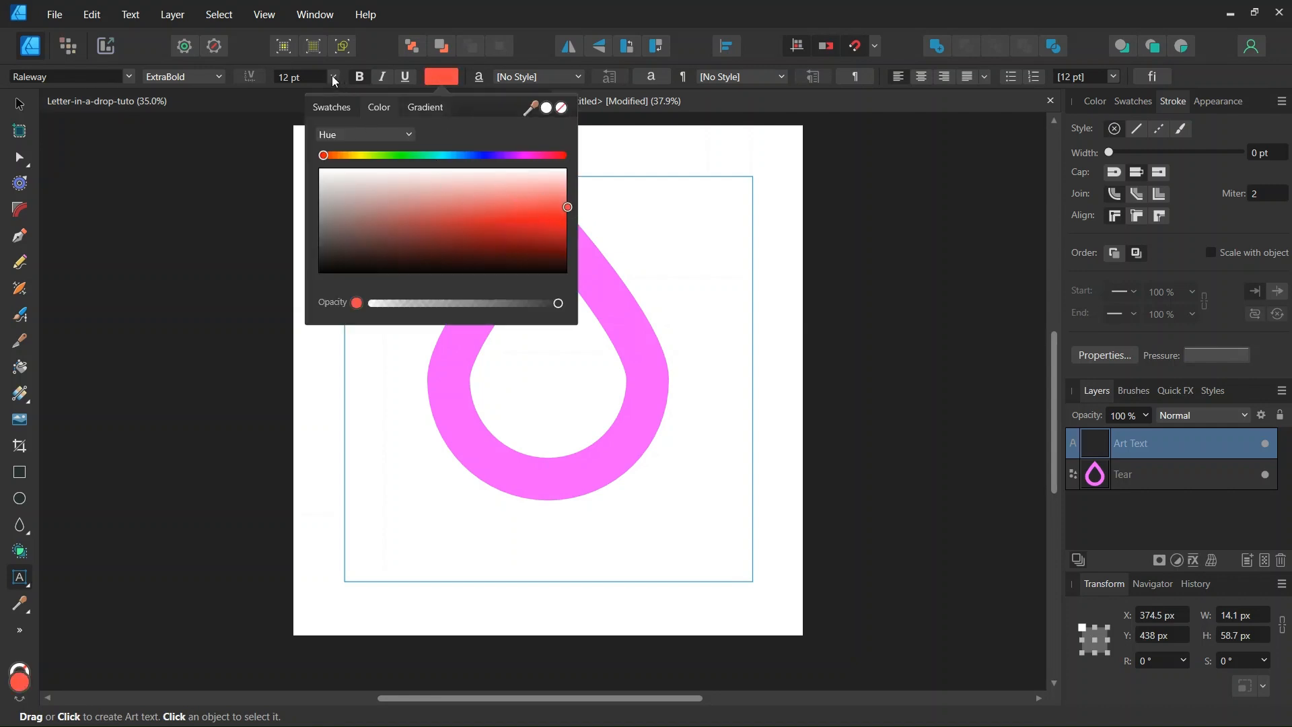
left_click(384, 357)
left_click_drag(370, 246, 713, 528)
type("A")
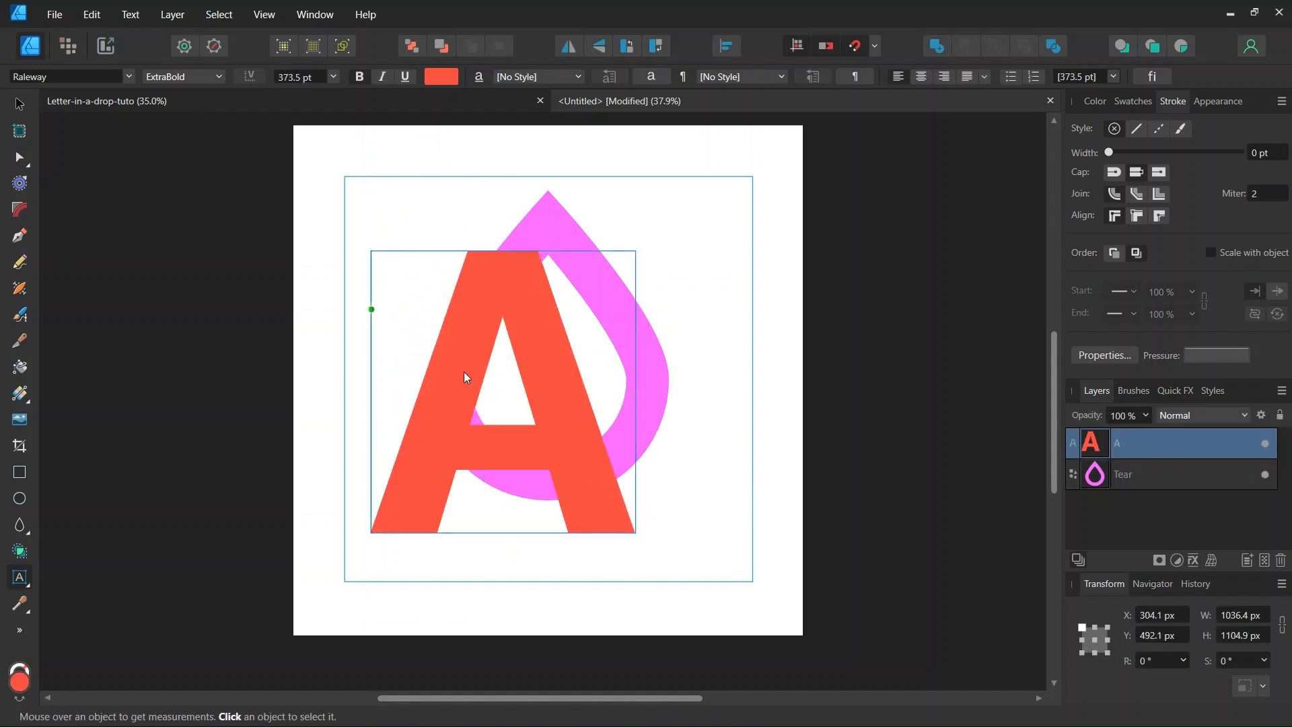
- Shrink the letter A to about 953 by 1060 px and centre it over the lower half of the tear
scroll(449, 368, "up", 1)
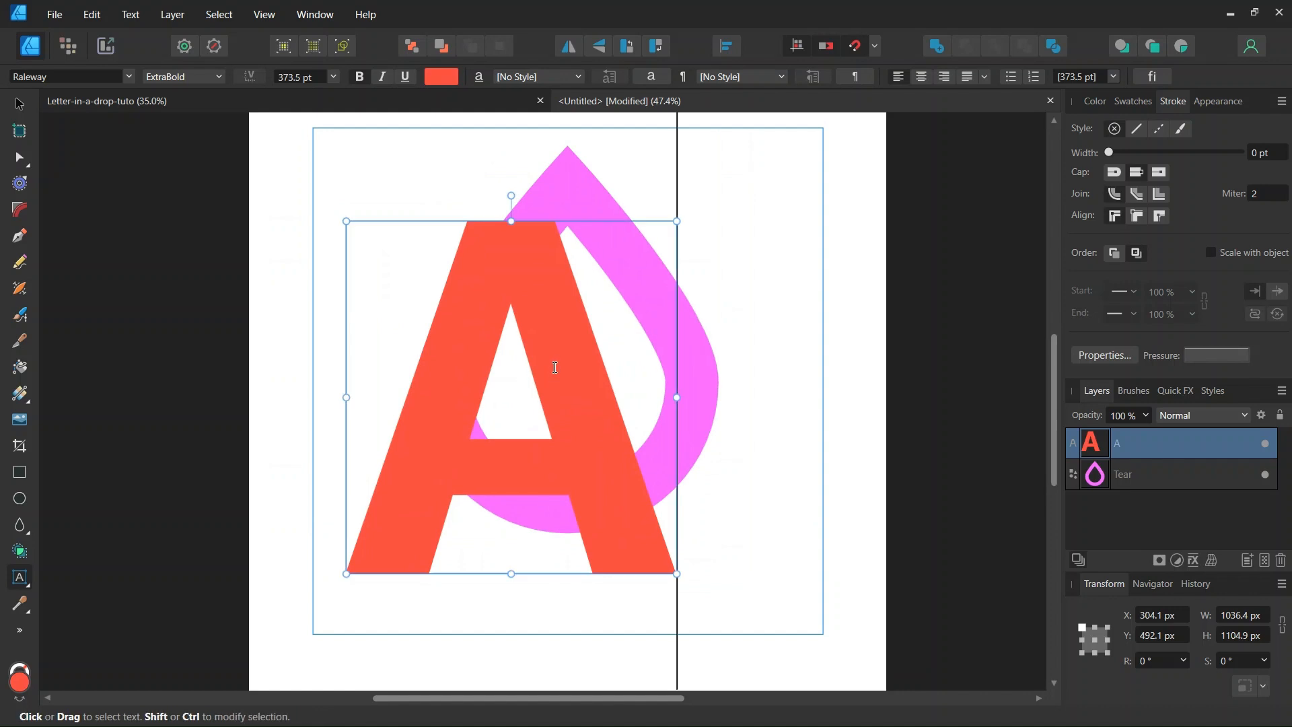
key("Escape")
left_click_drag(606, 417, 664, 459)
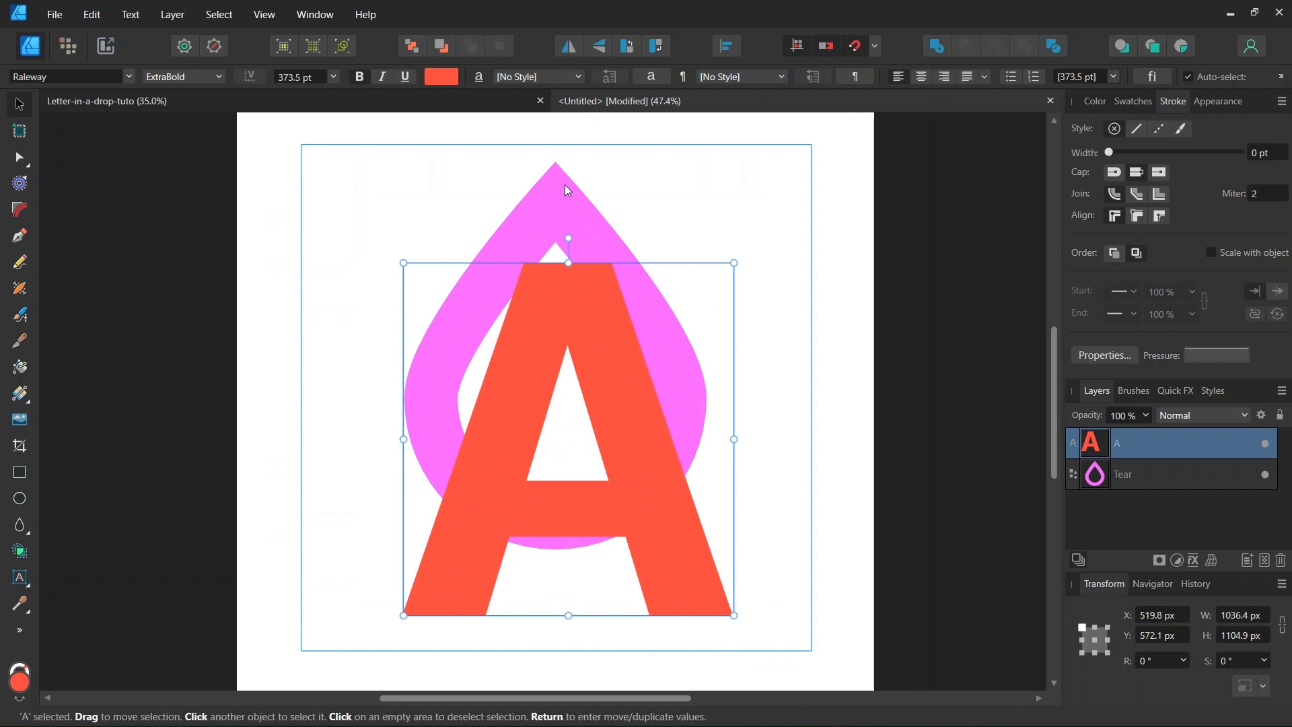
left_click_drag(732, 614, 718, 609)
mouse_move(653, 549)
left_mouse_down()
mouse_move(624, 500)
mouse_move(657, 539)
left_mouse_up()
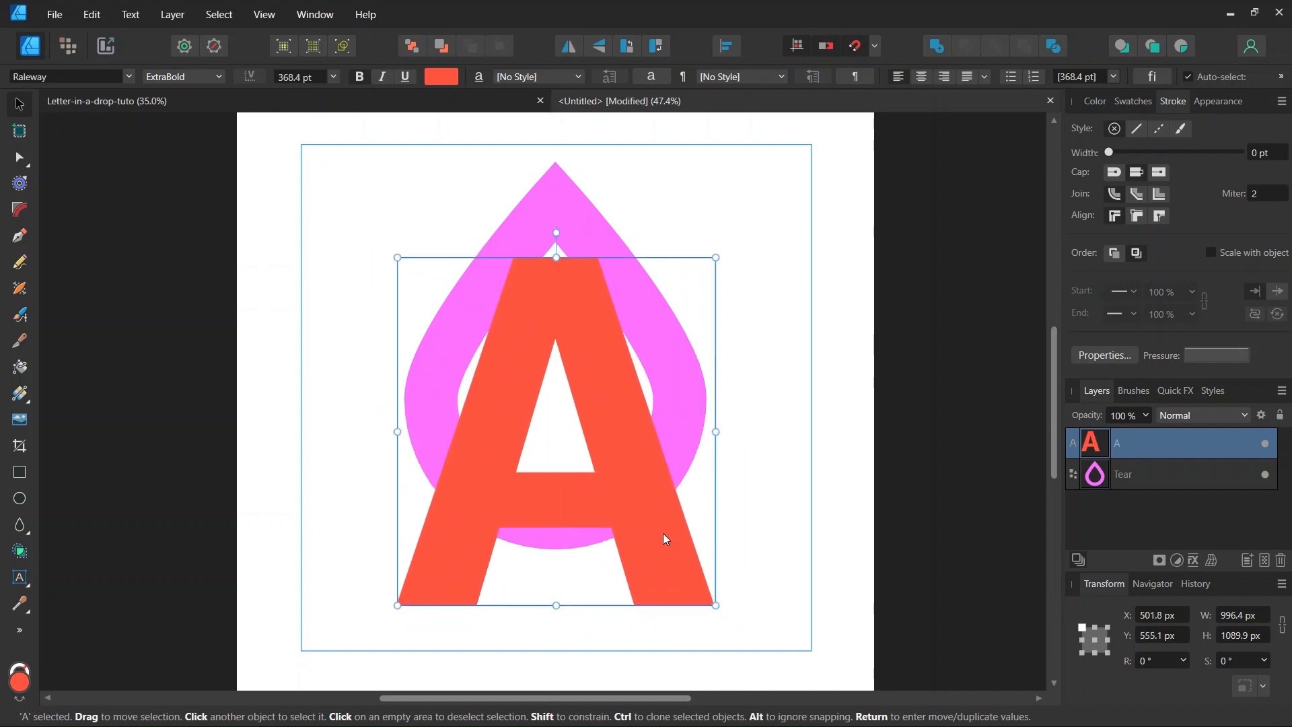
scroll(659, 528, "down", 3)
left_click_drag(641, 467, 644, 491)
left_click_drag(693, 549, 663, 514)
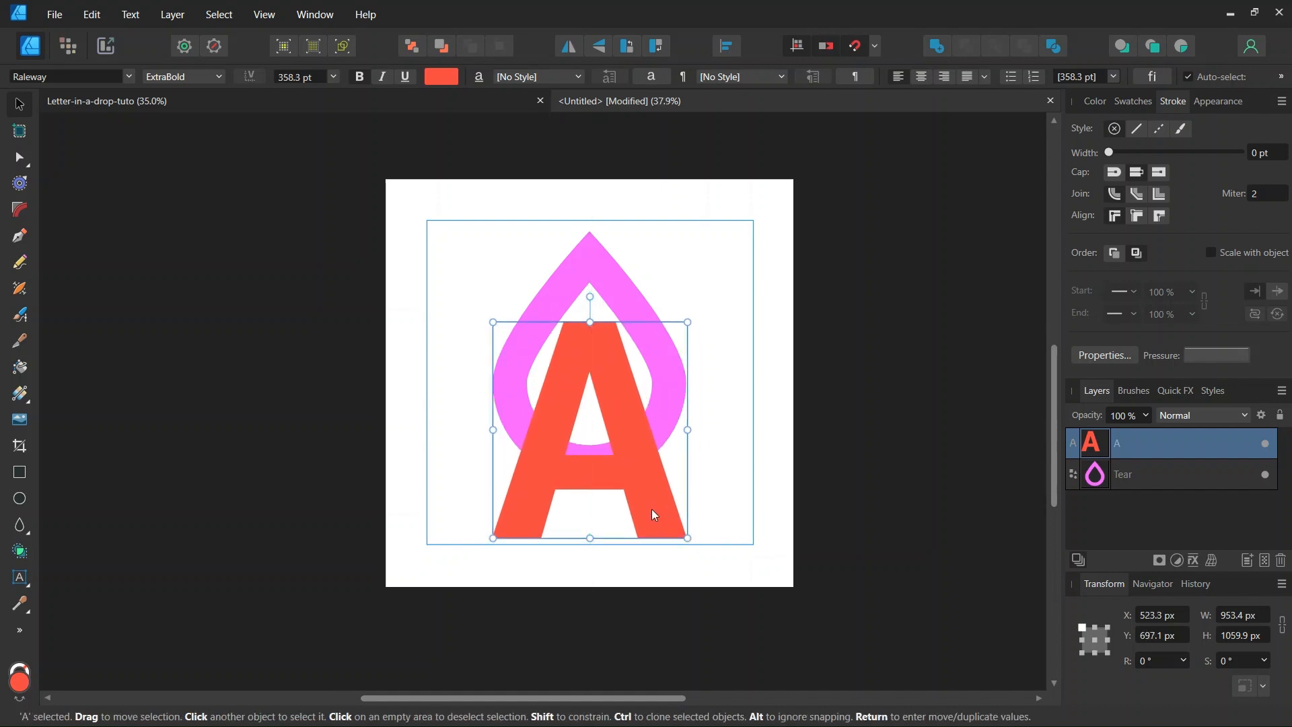
scroll(651, 510, "up", 1)
left_click(773, 434)
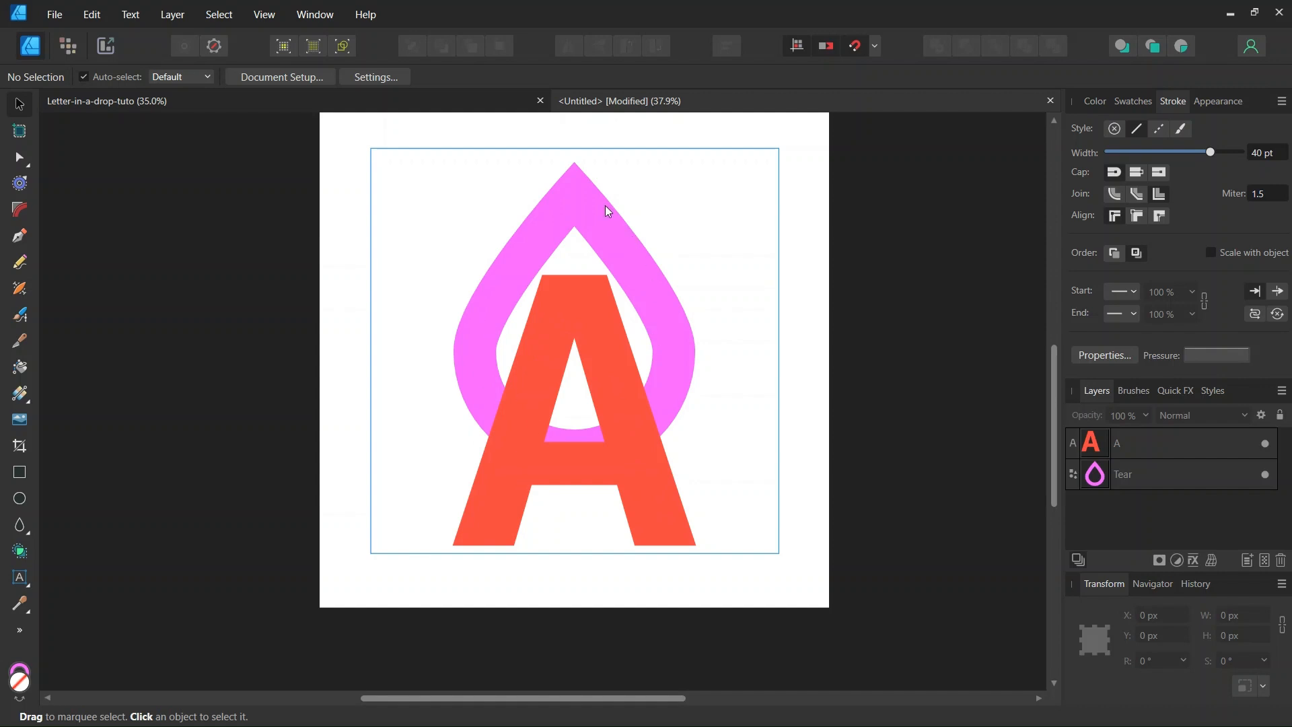
- Convert the letter A from text to curves
scroll(569, 506, "up", 2)
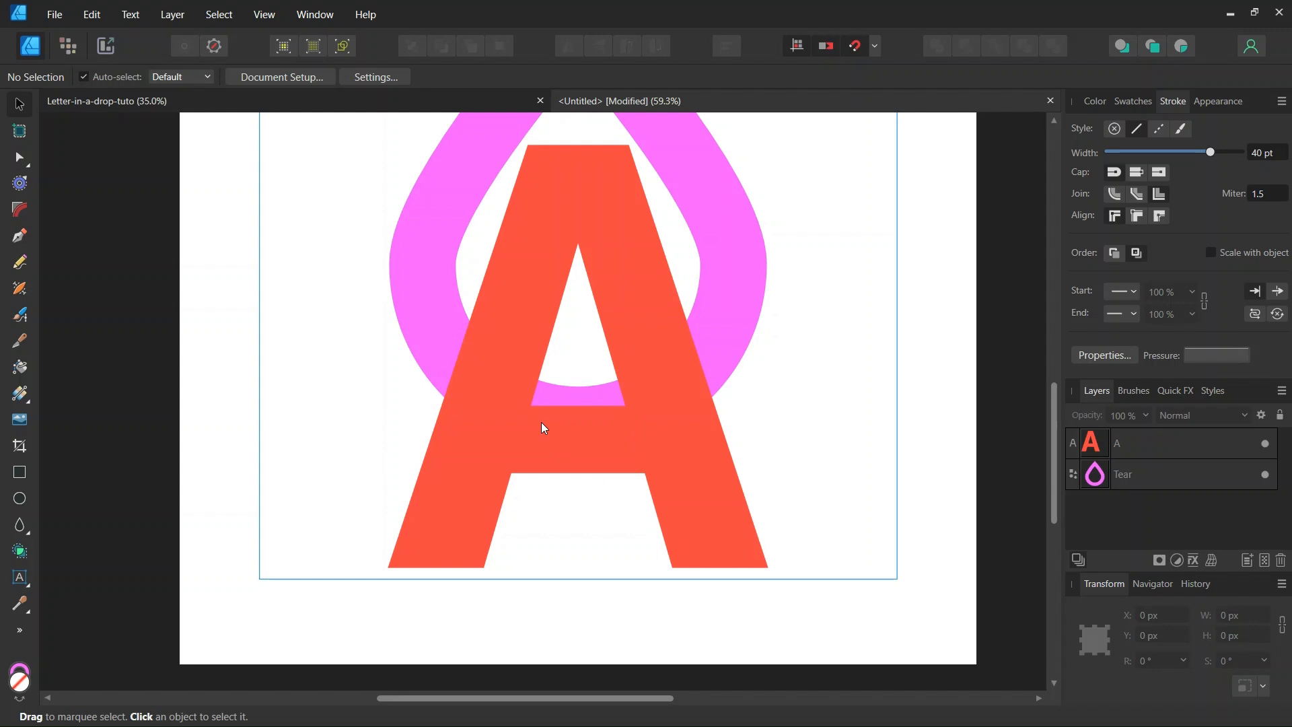
left_click(594, 441)
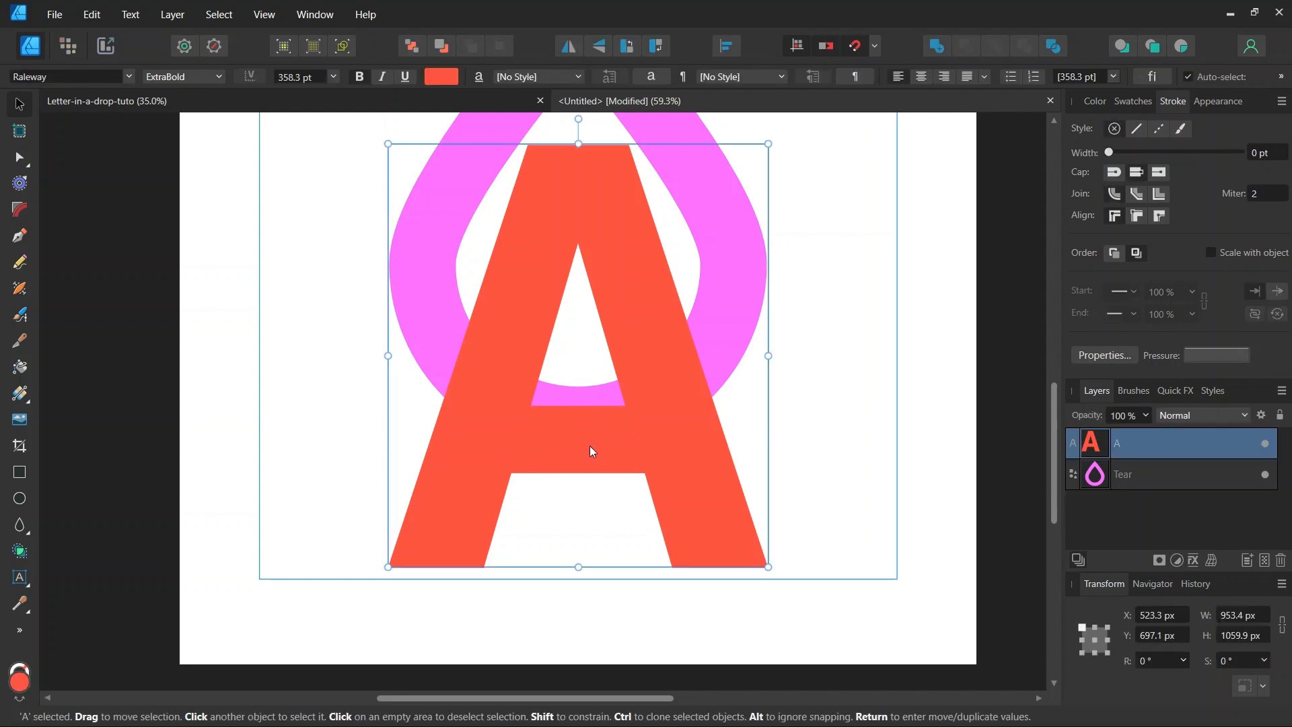
scroll(590, 447, "down", 1)
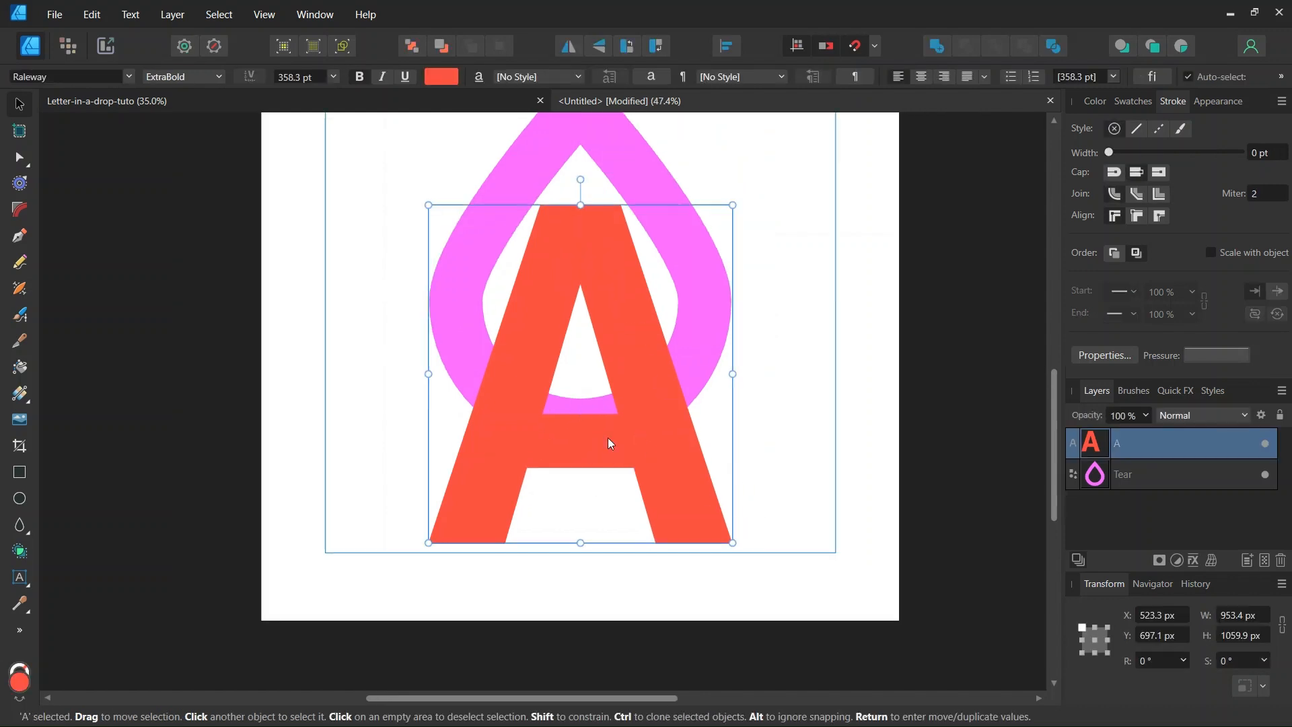
left_click(174, 16)
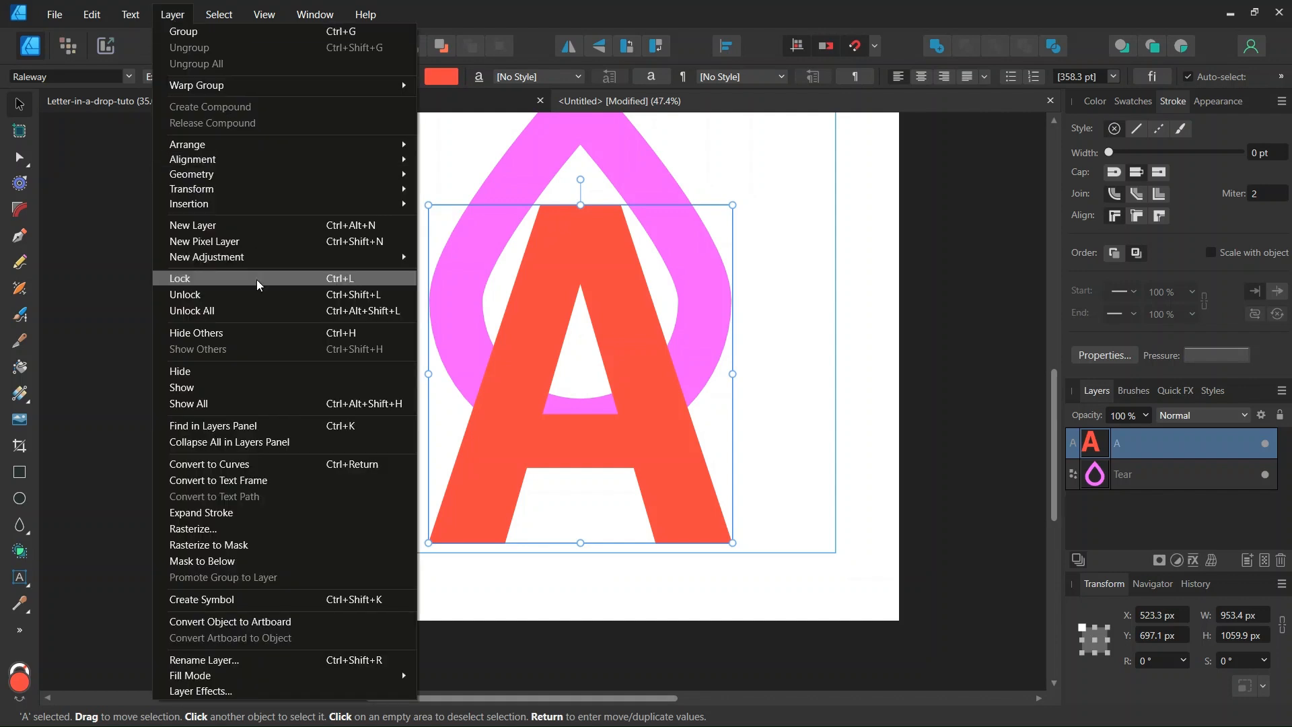
left_click(257, 463)
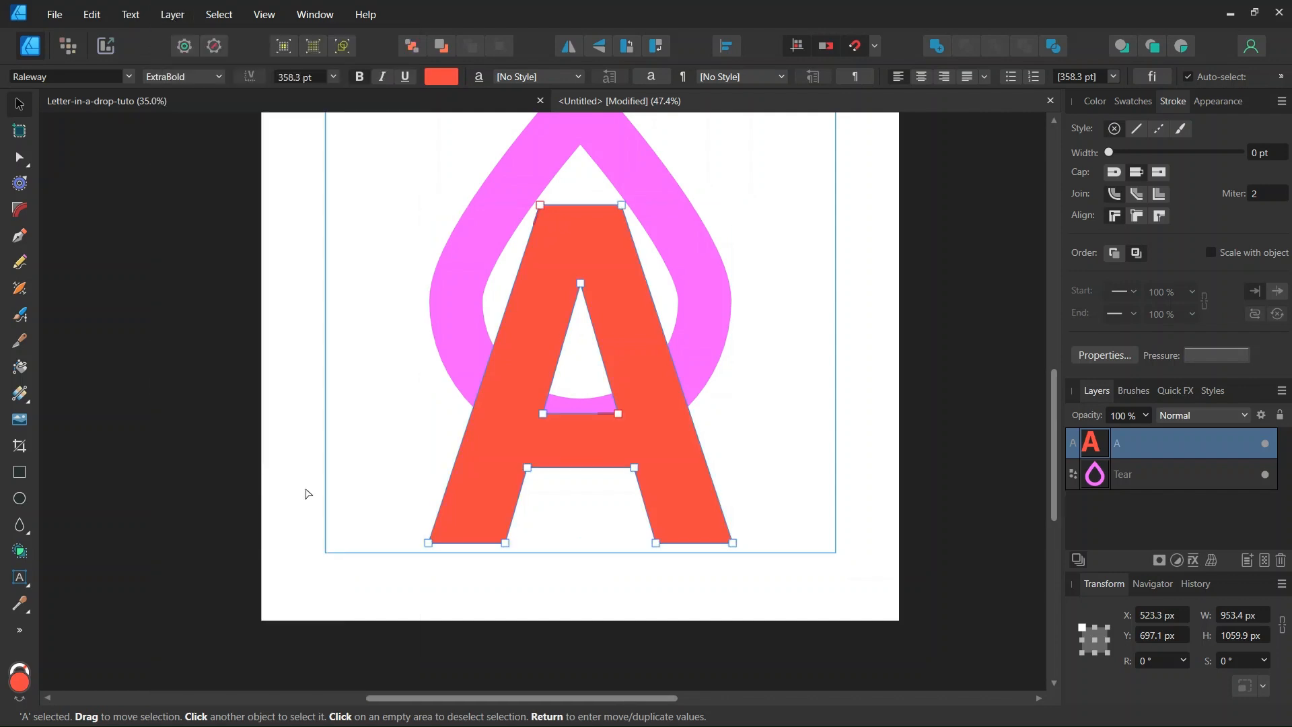
- Deselect the letter A and set up the Pen tool with no fill and no stroke colour
left_click(621, 484)
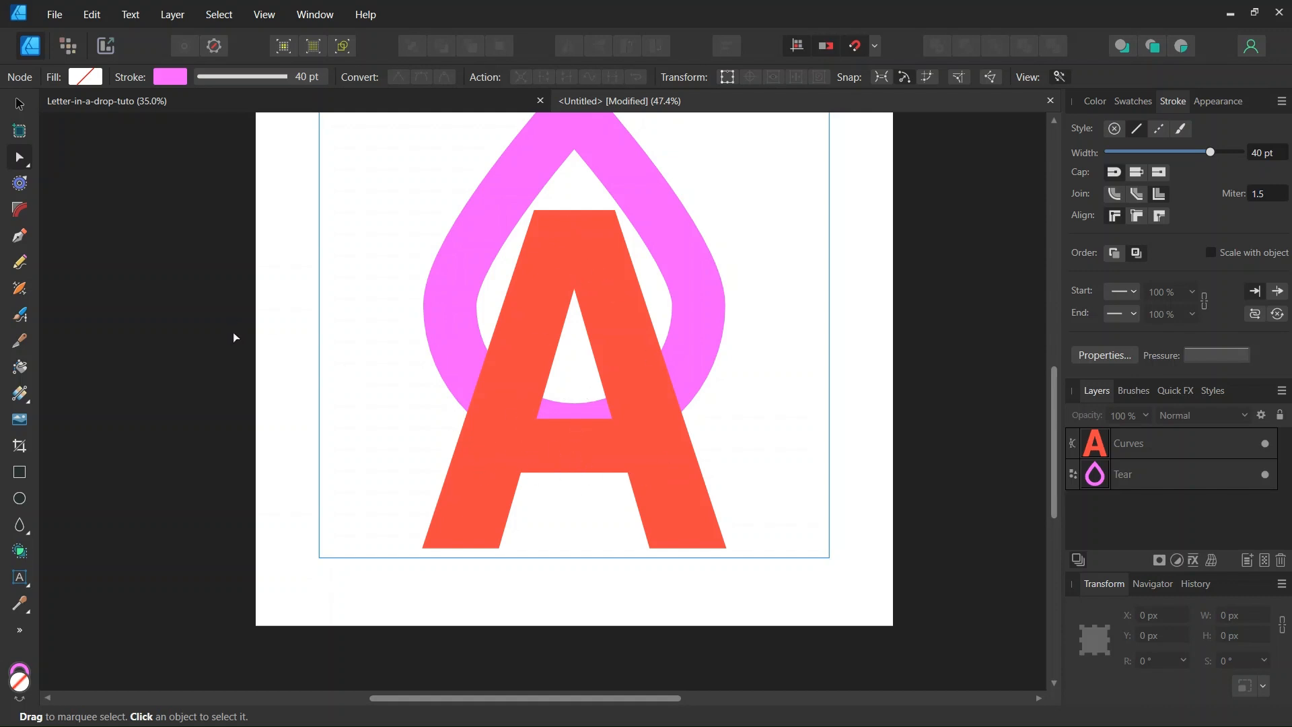
left_click(19, 237)
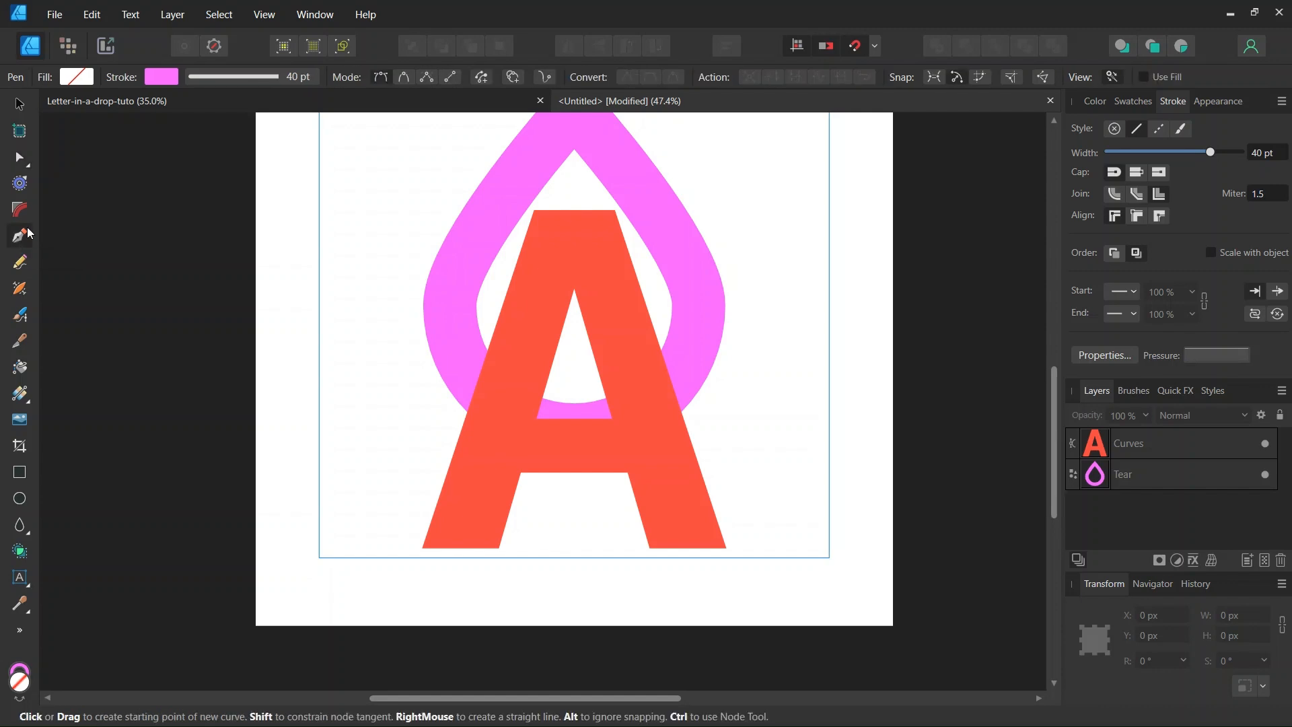
left_click(161, 77)
left_click(282, 108)
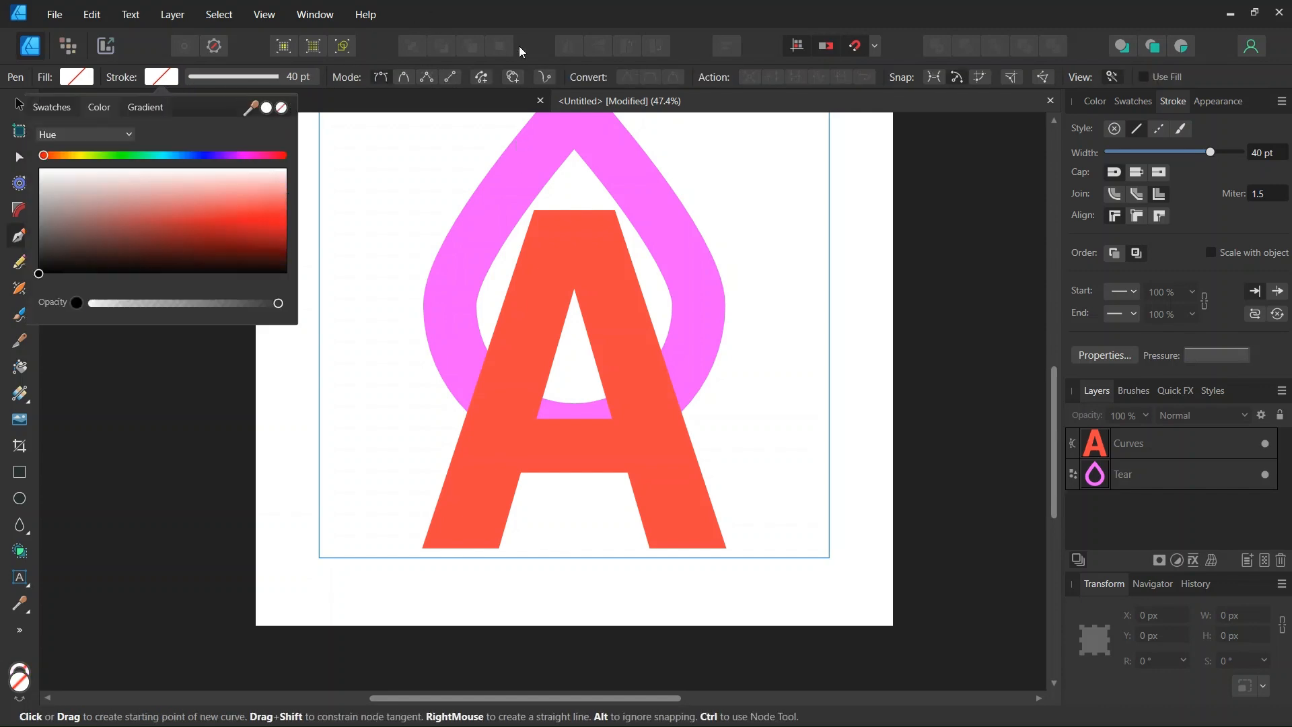
- Draw two straight cutting lines along the inner edges of the A's legs, each crossing the full crossbar
scroll(626, 369, "up", 3)
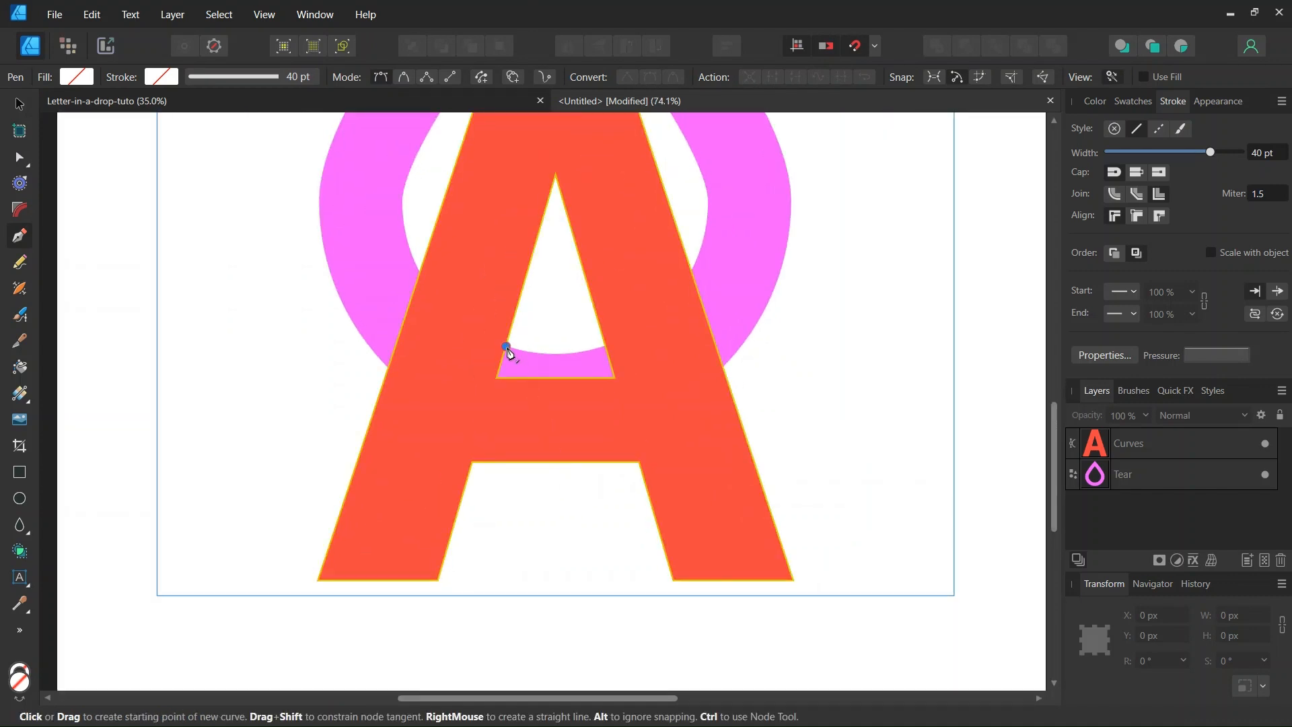
left_click(506, 346)
left_click(462, 500)
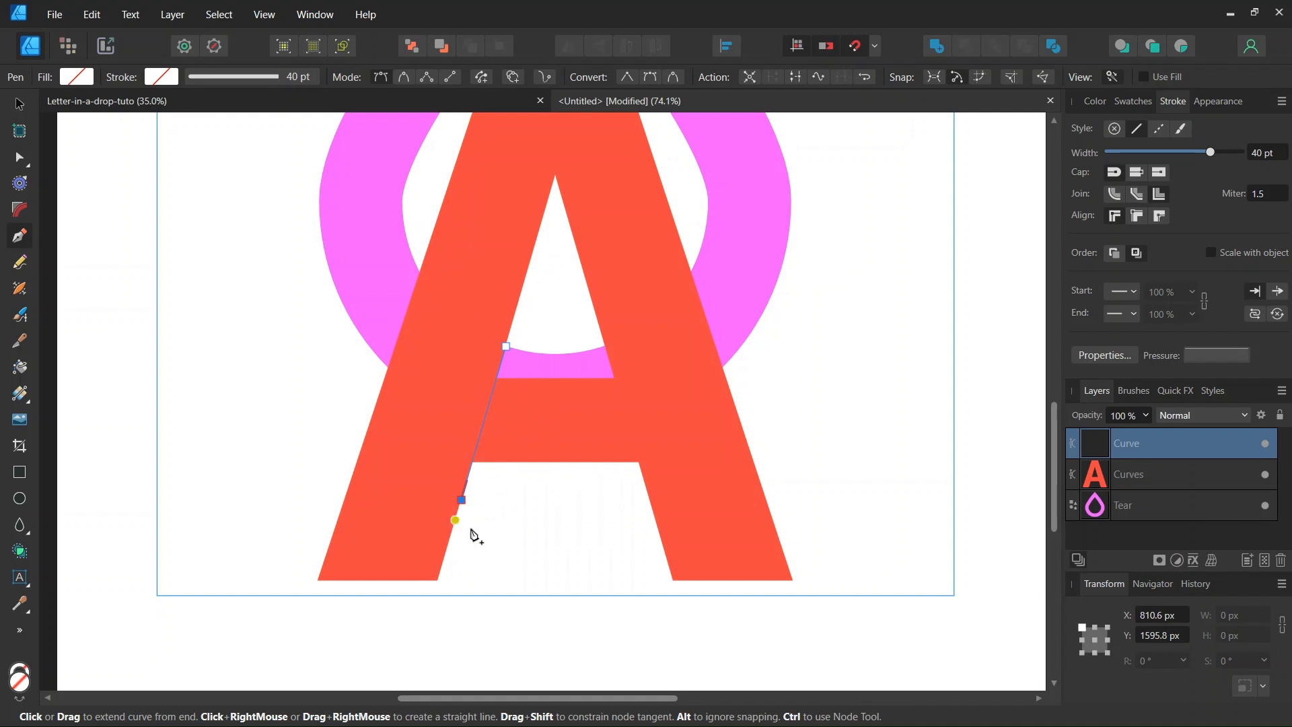
key("Escape")
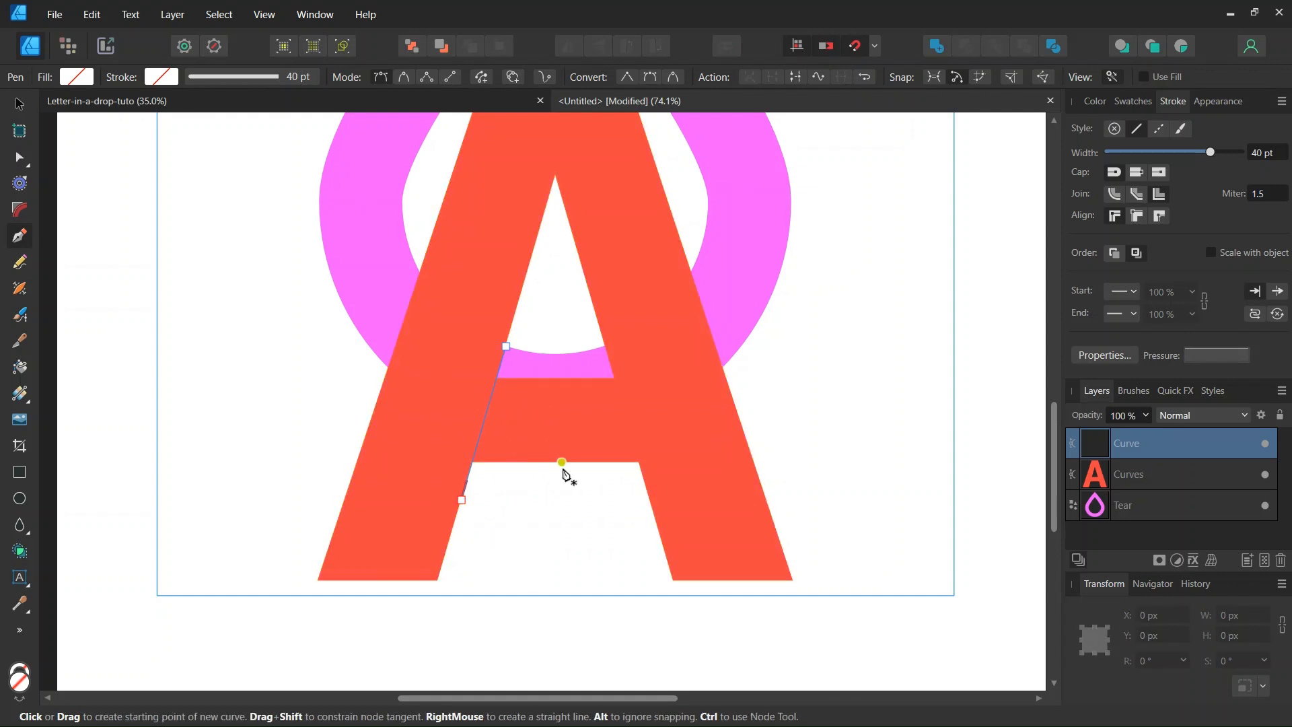
key("ctrl")
scroll(630, 512, "up", 1)
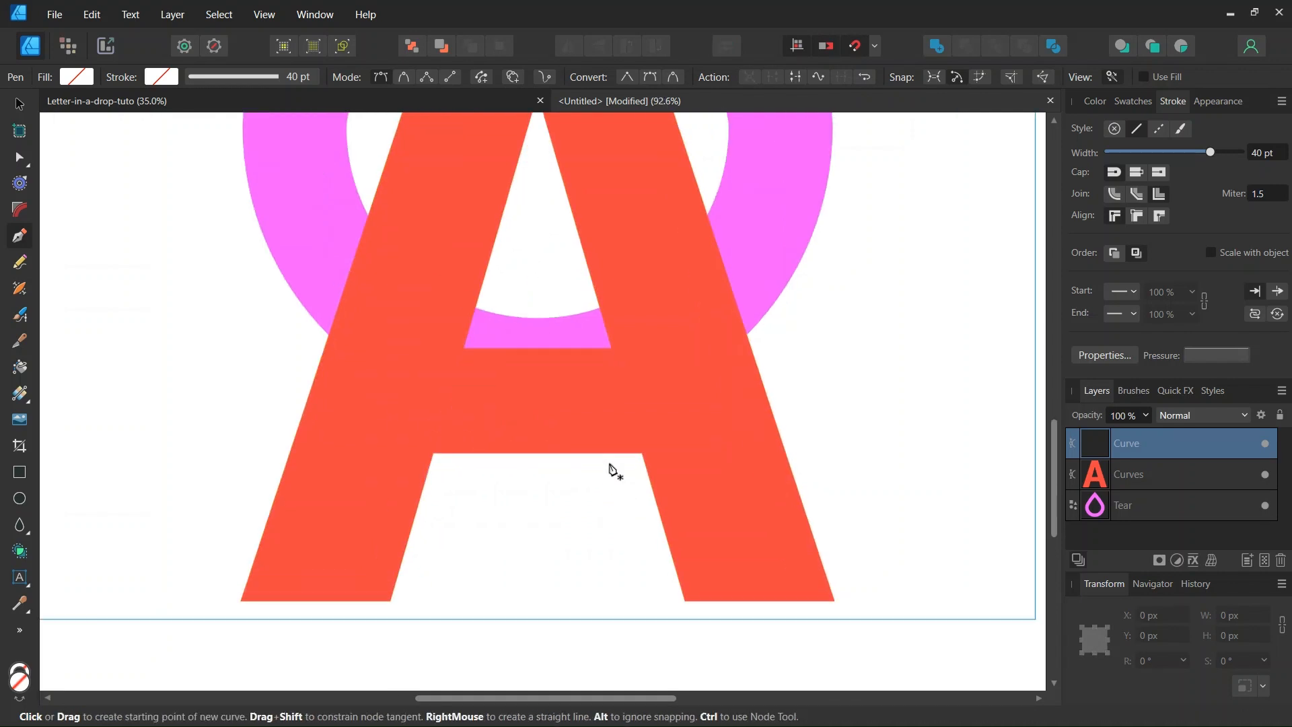
left_click(594, 293)
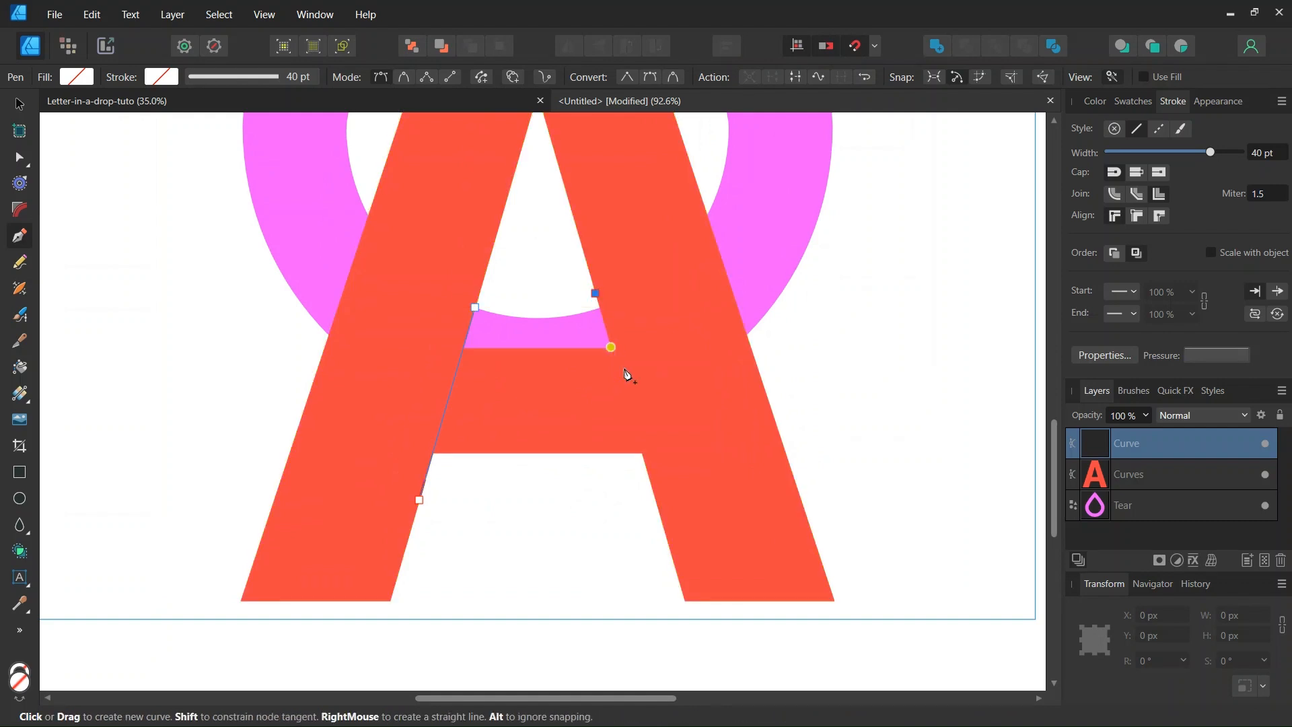
left_click(663, 531)
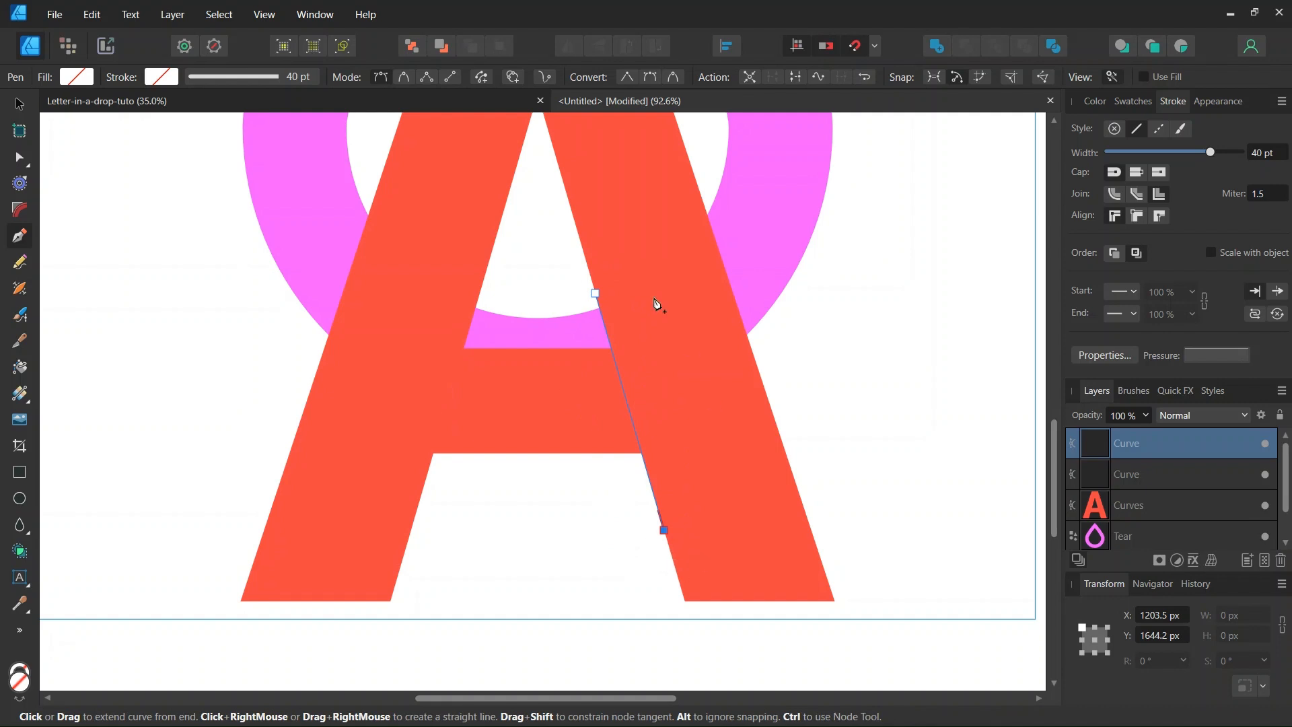
- Select both cutting lines together with the letter A and divide the A along them
left_click(15, 108)
left_click(1131, 514, "shift")
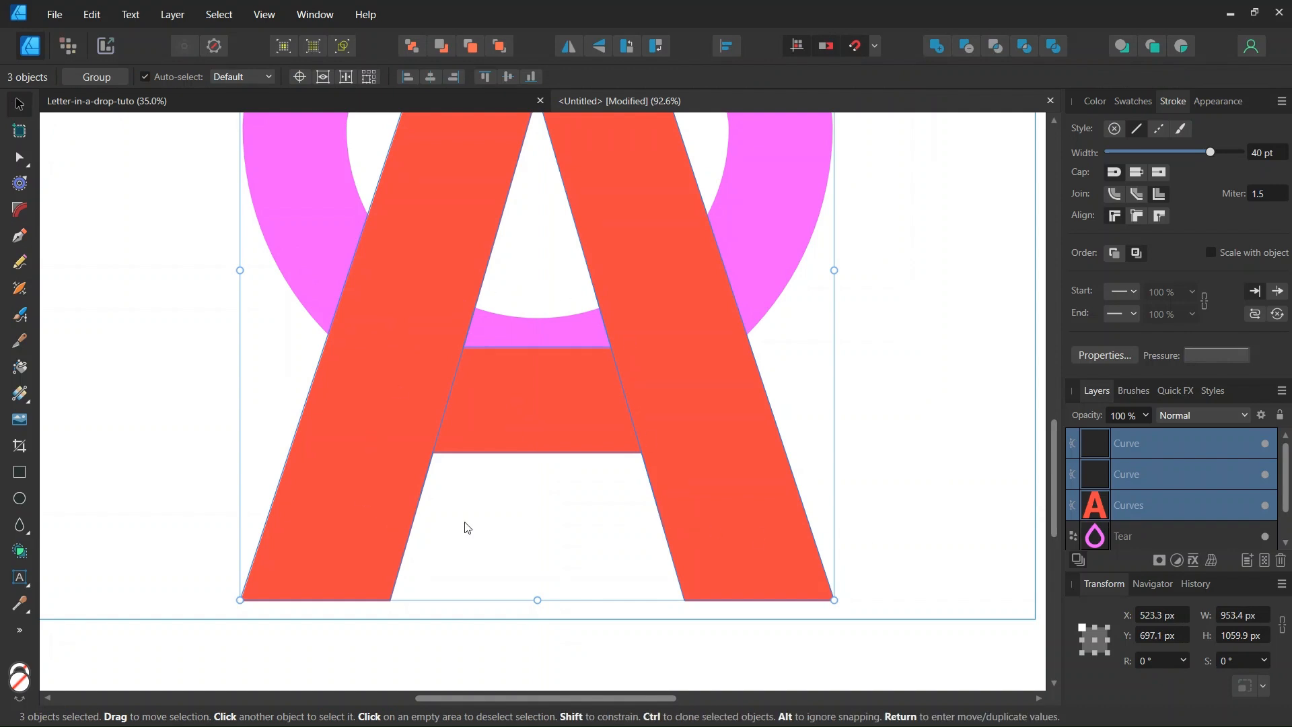
scroll(482, 520, "down", 2)
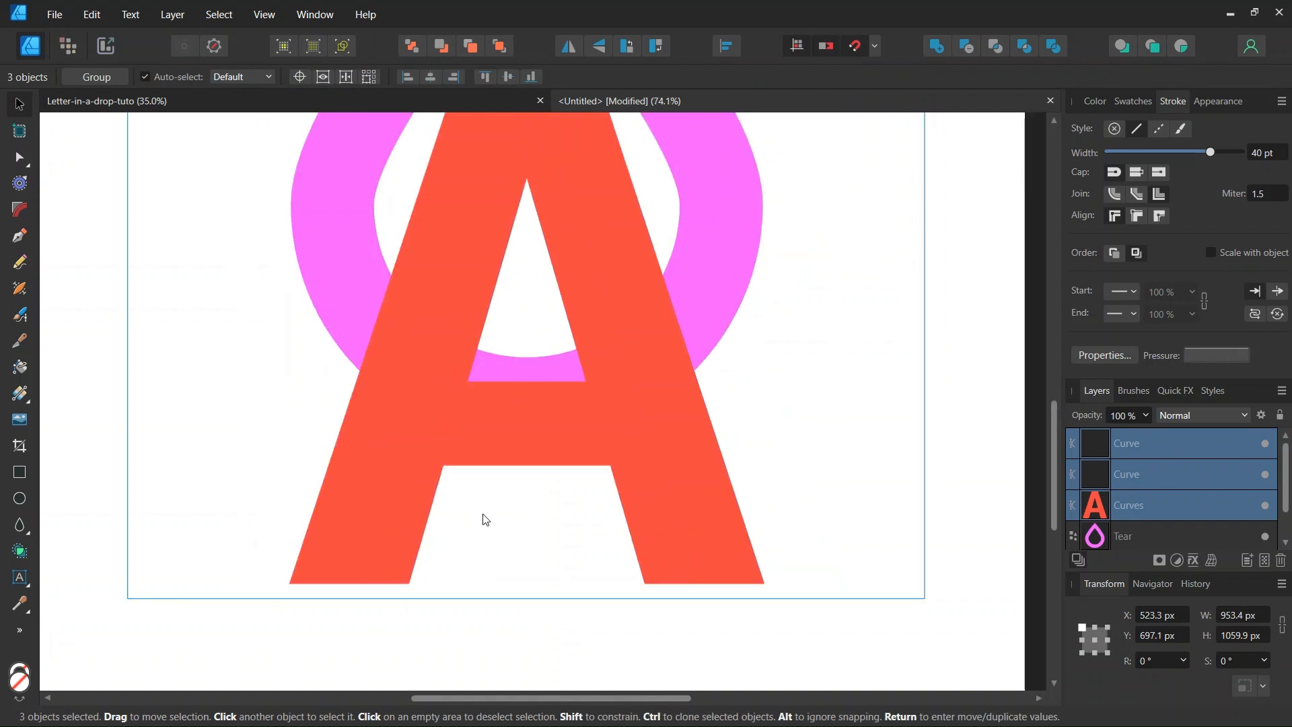
left_click(1054, 48)
scroll(647, 333, "down", 3)
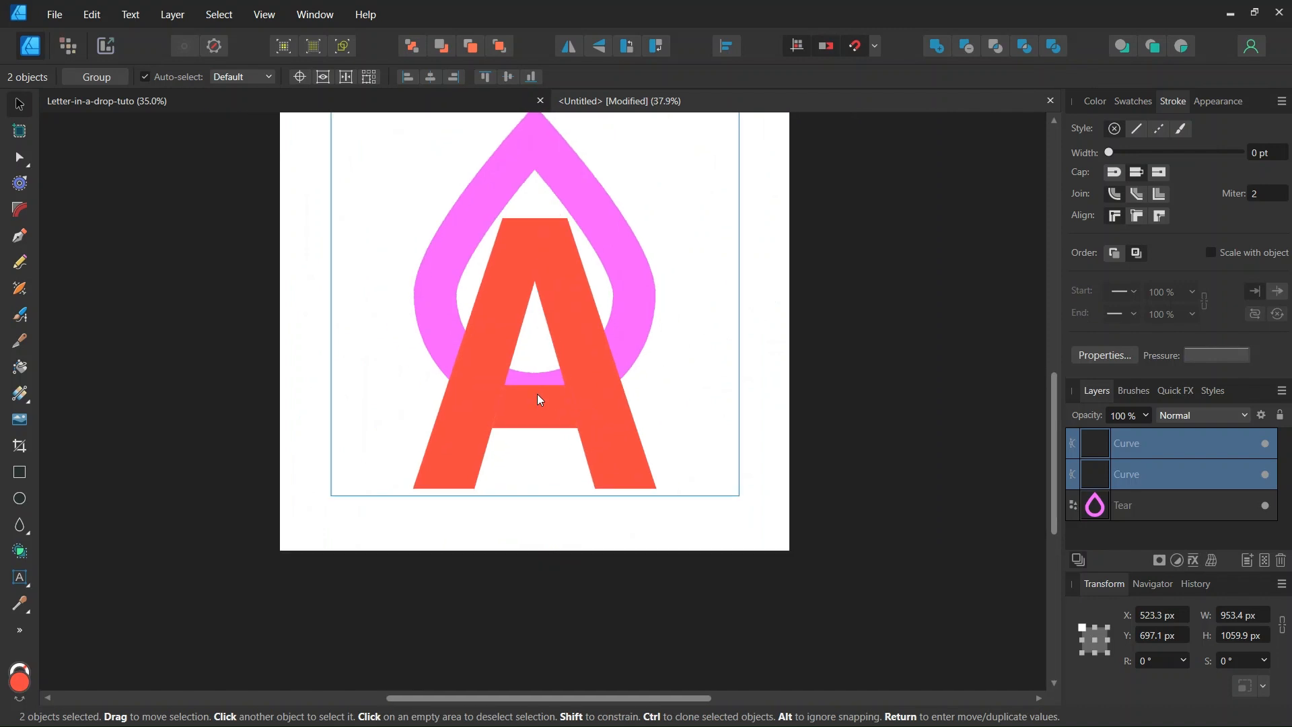
scroll(532, 397, "up", 1)
scroll(506, 411, "up", 1)
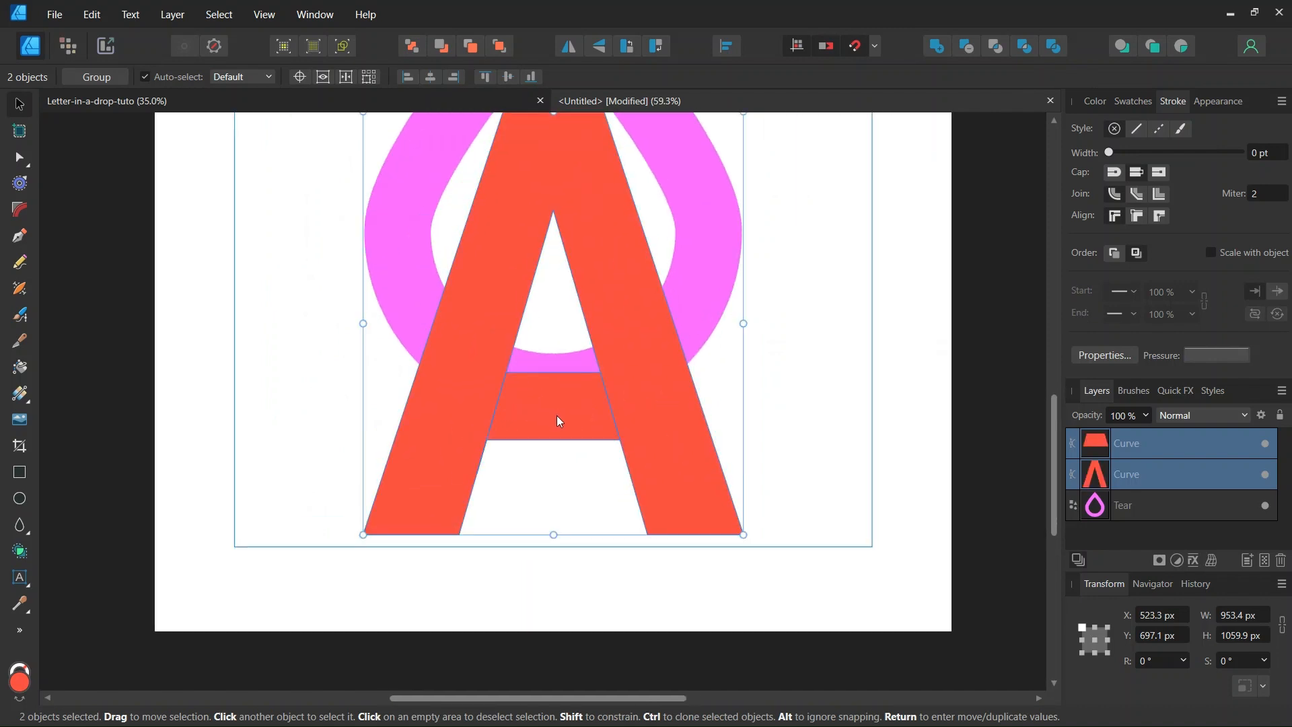
- Delete the separated crossbar piece of the A
left_click(557, 415)
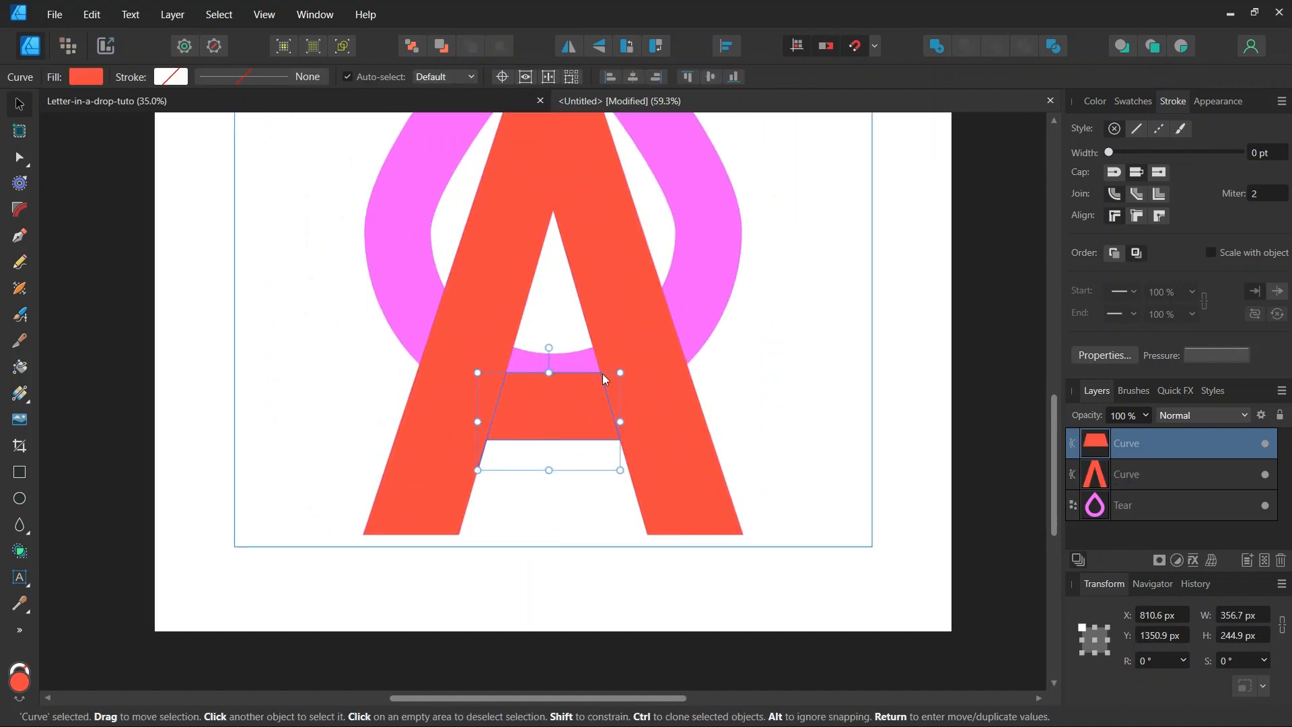
key("Delete")
scroll(589, 444, "down", 1)
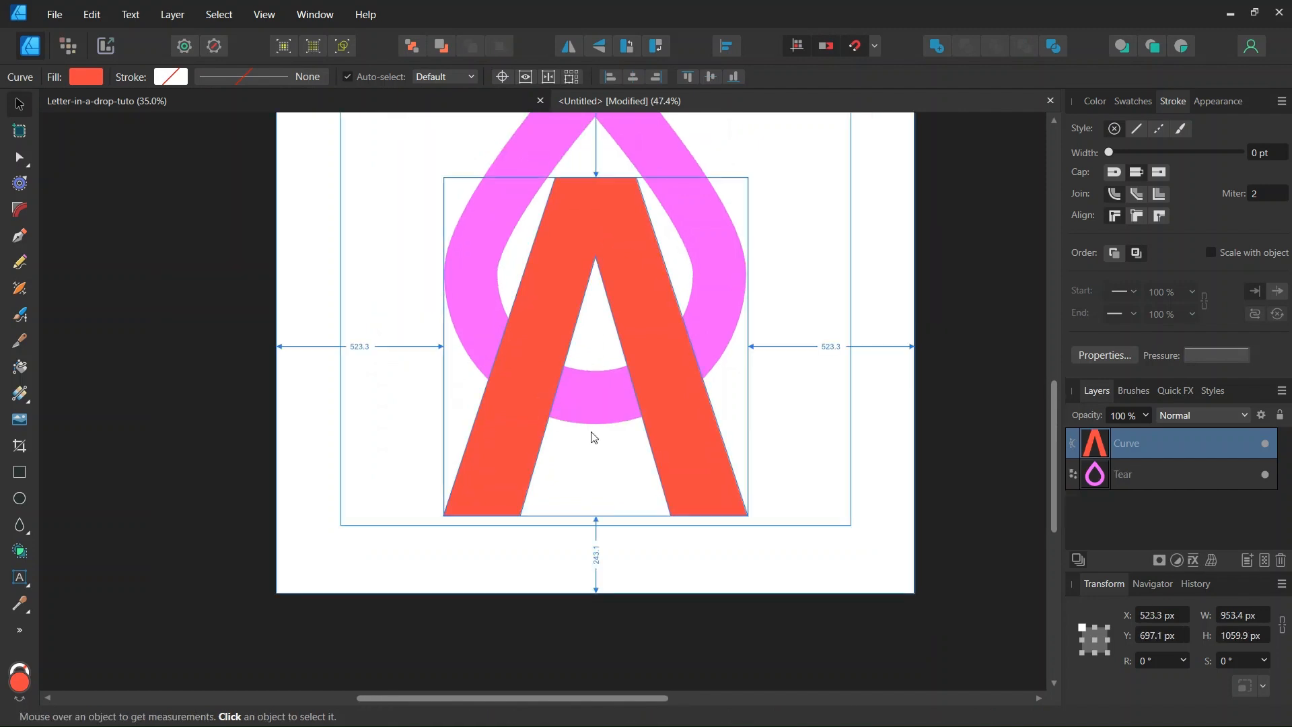
scroll(627, 445, "up", 1)
scroll(564, 468, "down", 1)
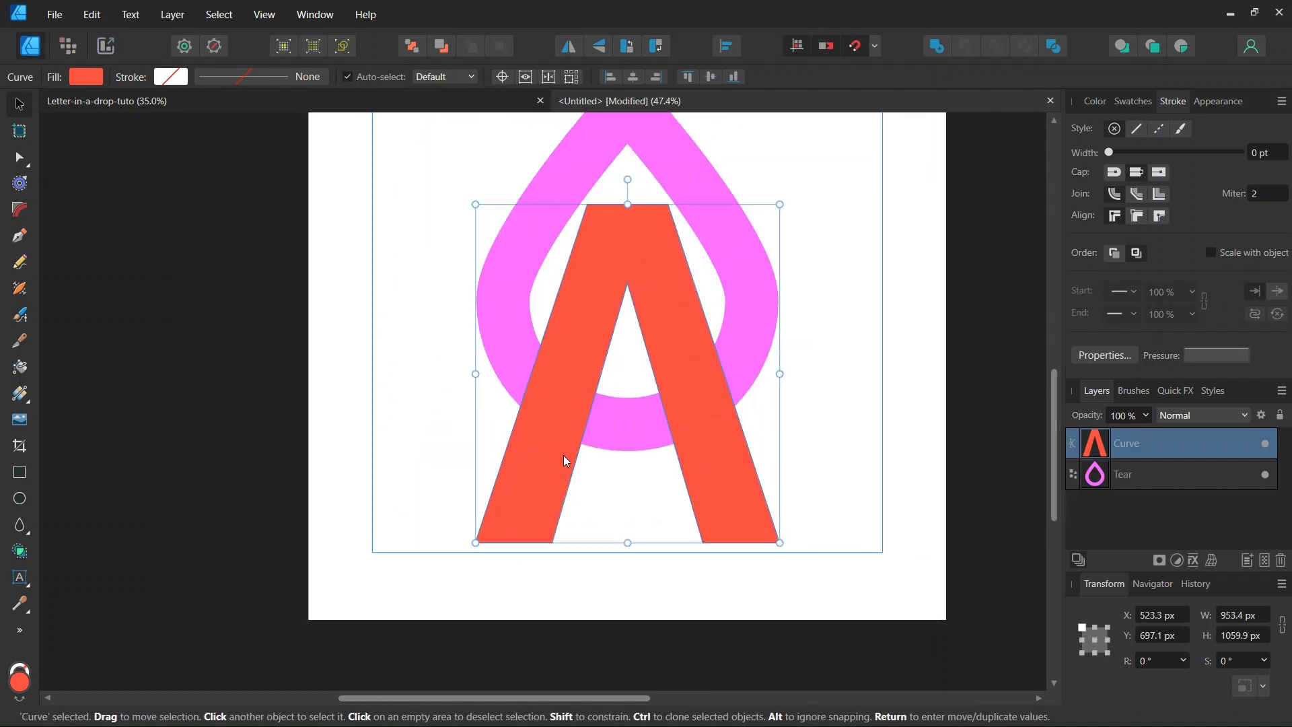
- Shrink the remaining A slightly and place it centred over the drop, with its feet just above the lower margin
scroll(689, 474, "up", 1)
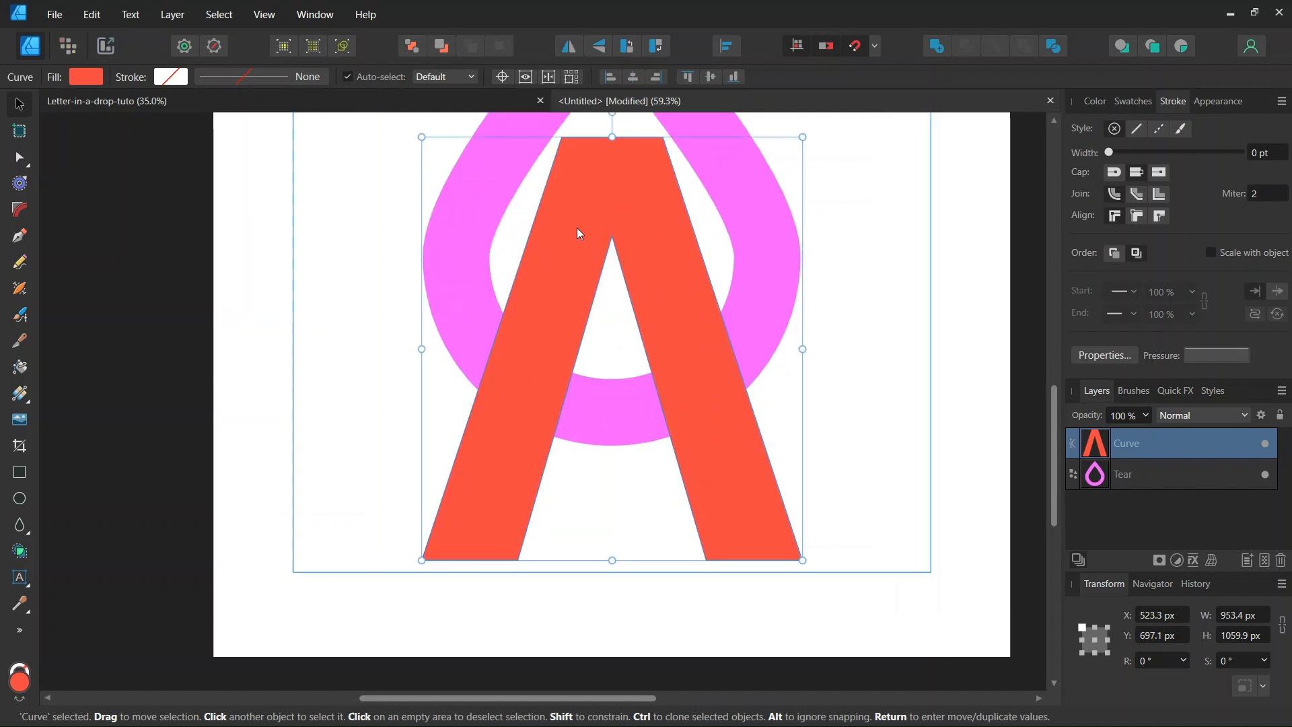
left_click_drag(804, 558, 761, 528)
left_click(906, 372)
scroll(900, 386, "down", 1)
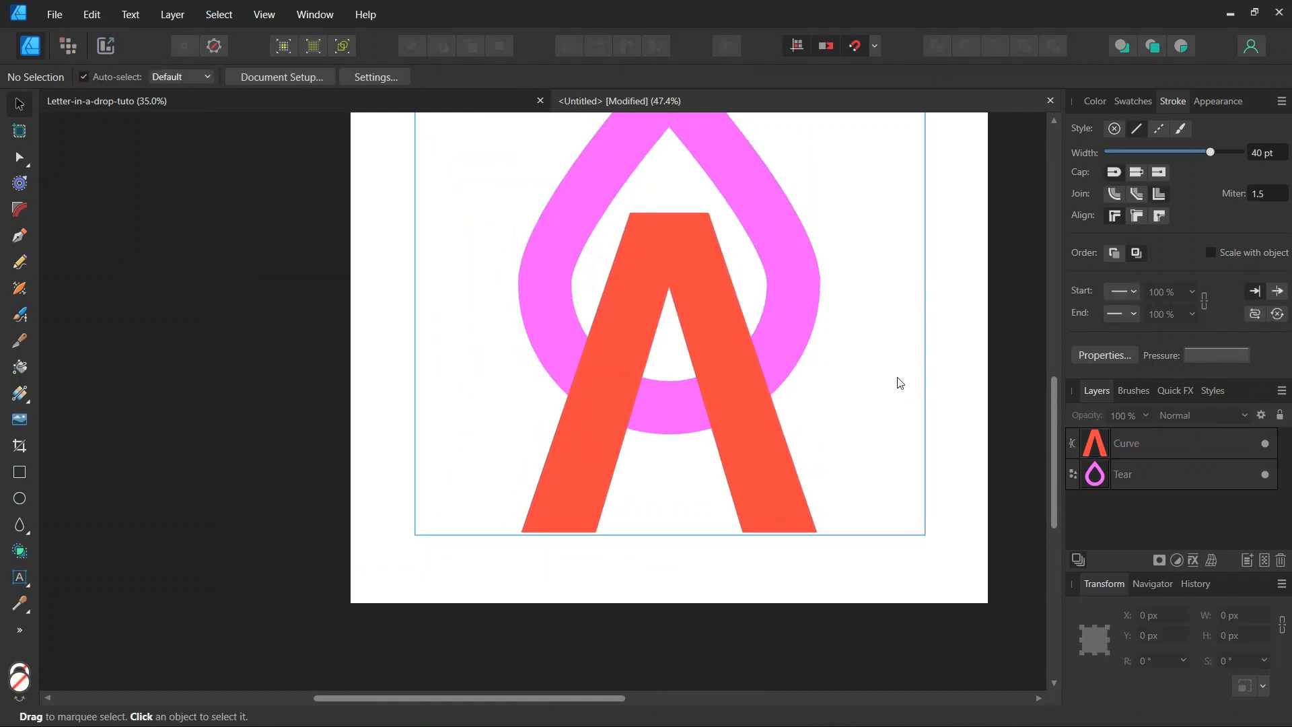
- Expand the stroke of the pink tear into a filled shape
left_click(805, 302)
scroll(805, 302, "down", 2)
left_click(862, 249)
scroll(740, 241, "up", 2)
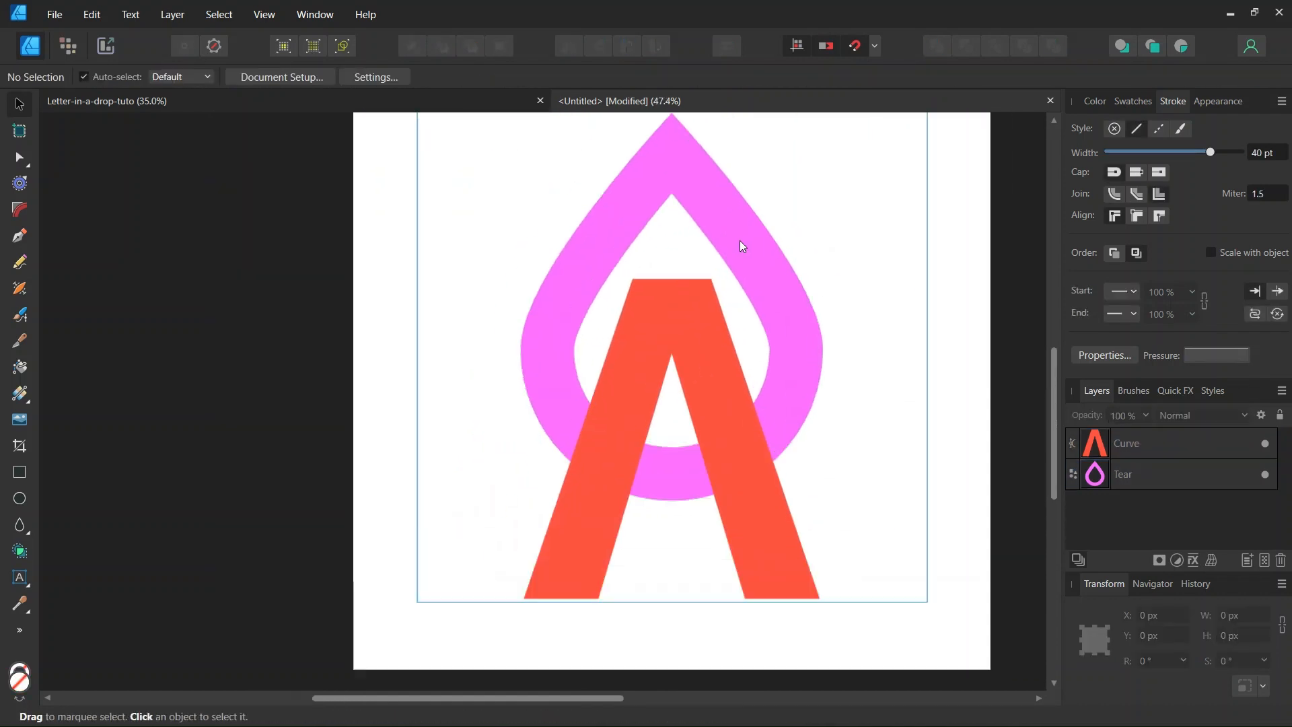
left_click(740, 241)
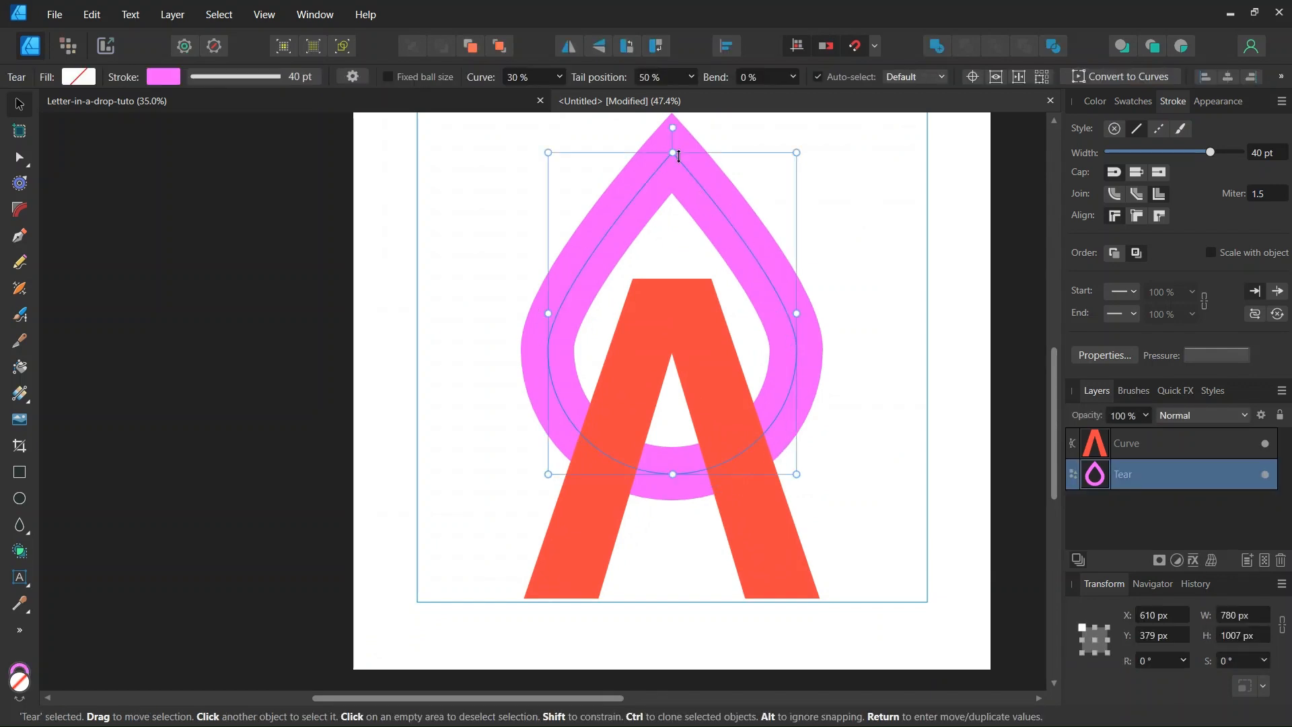
left_click(177, 14)
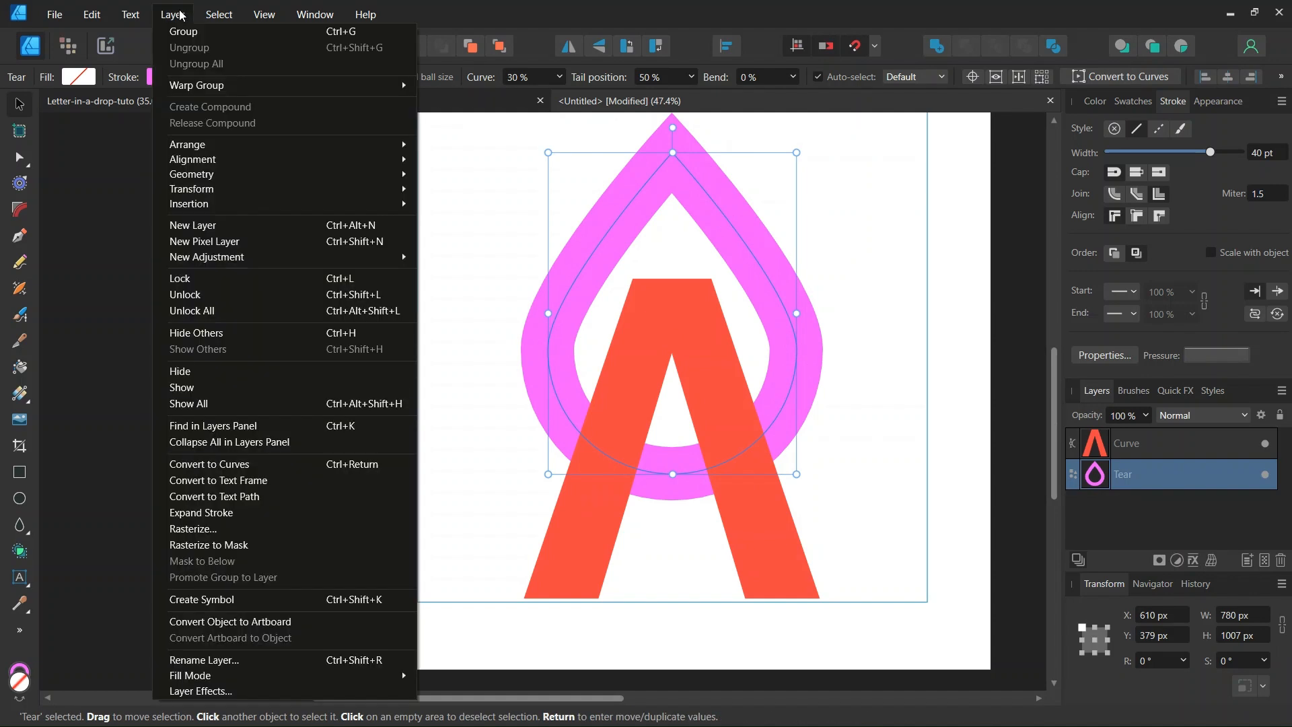
left_click(240, 528)
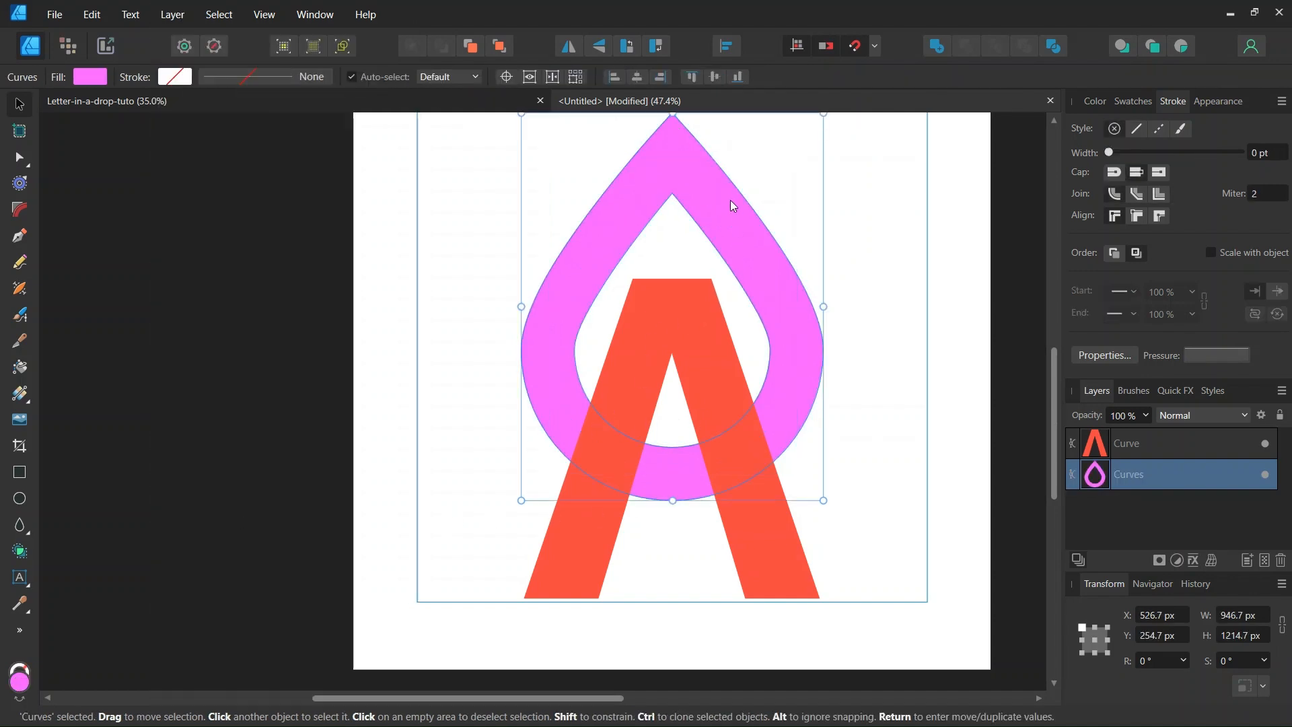
- Select the expanded drop and the A and merge them into one shape with the Add operation
scroll(713, 153, "up", 2)
scroll(681, 170, "up", 1)
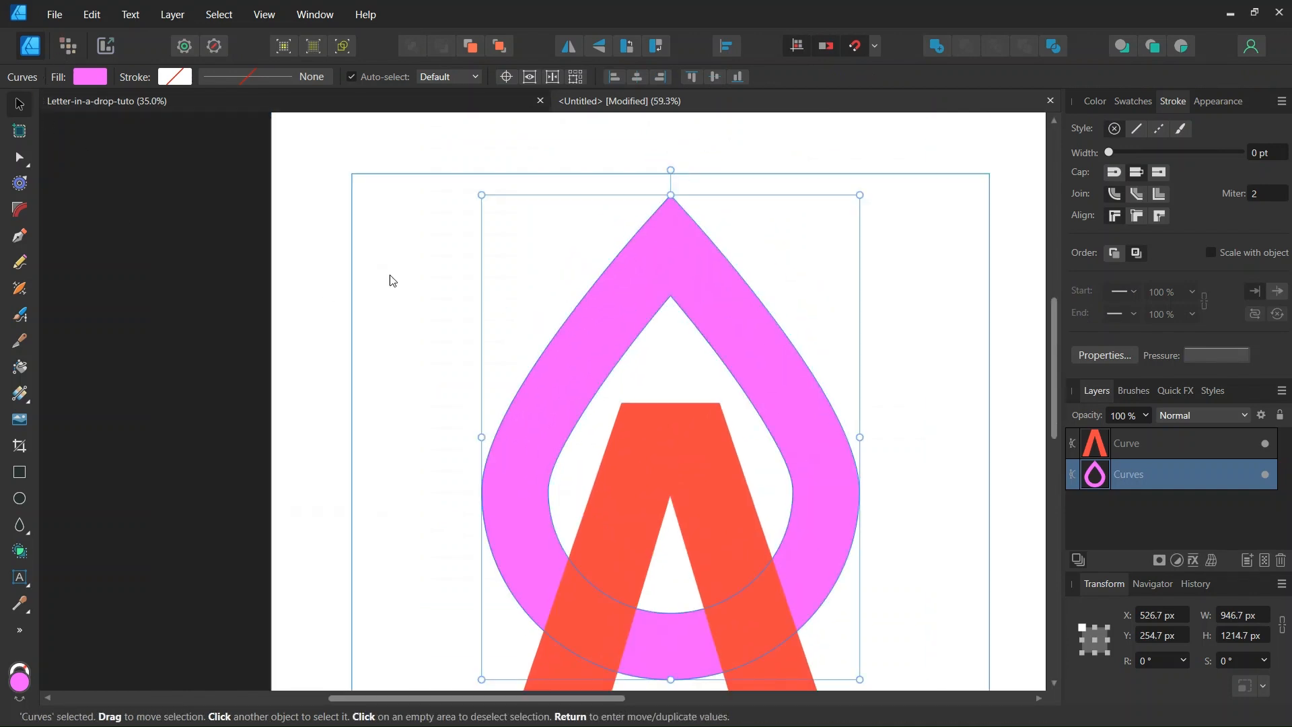
scroll(664, 389, "down", 2)
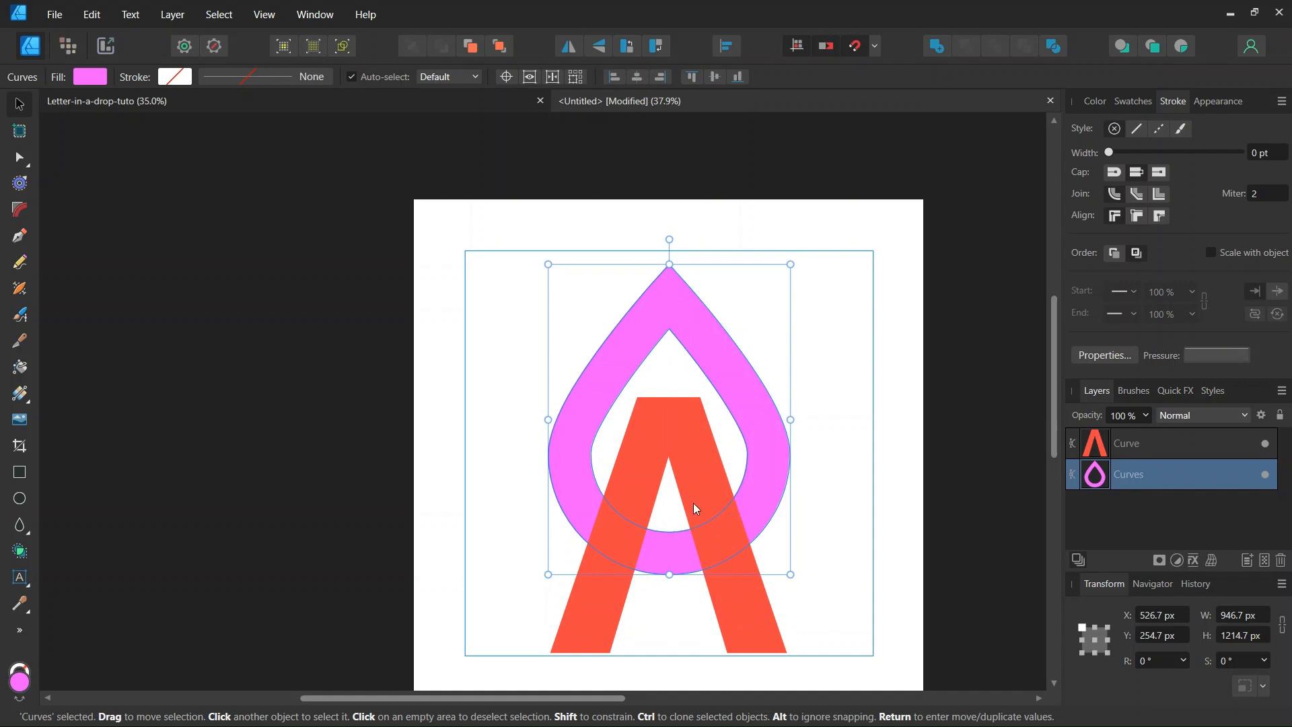
scroll(697, 502, "down", 1)
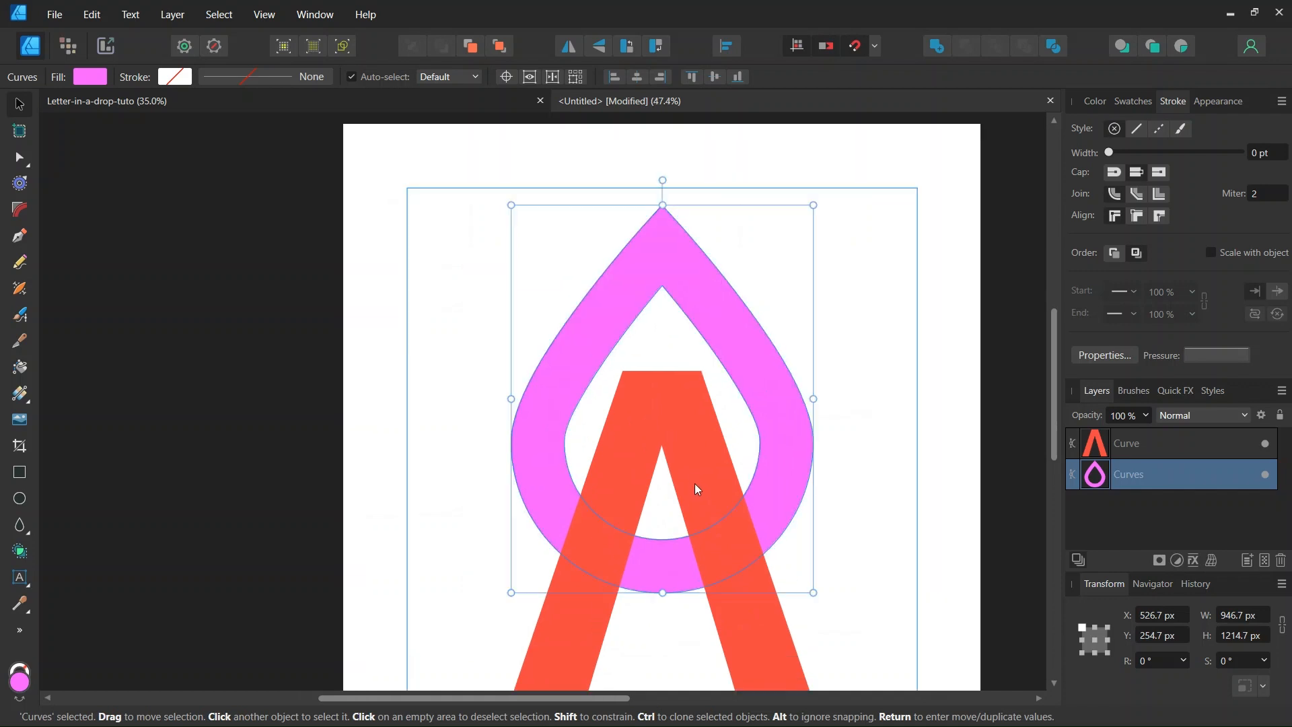
left_click(691, 481, "shift")
left_click_drag(884, 206, 464, 656)
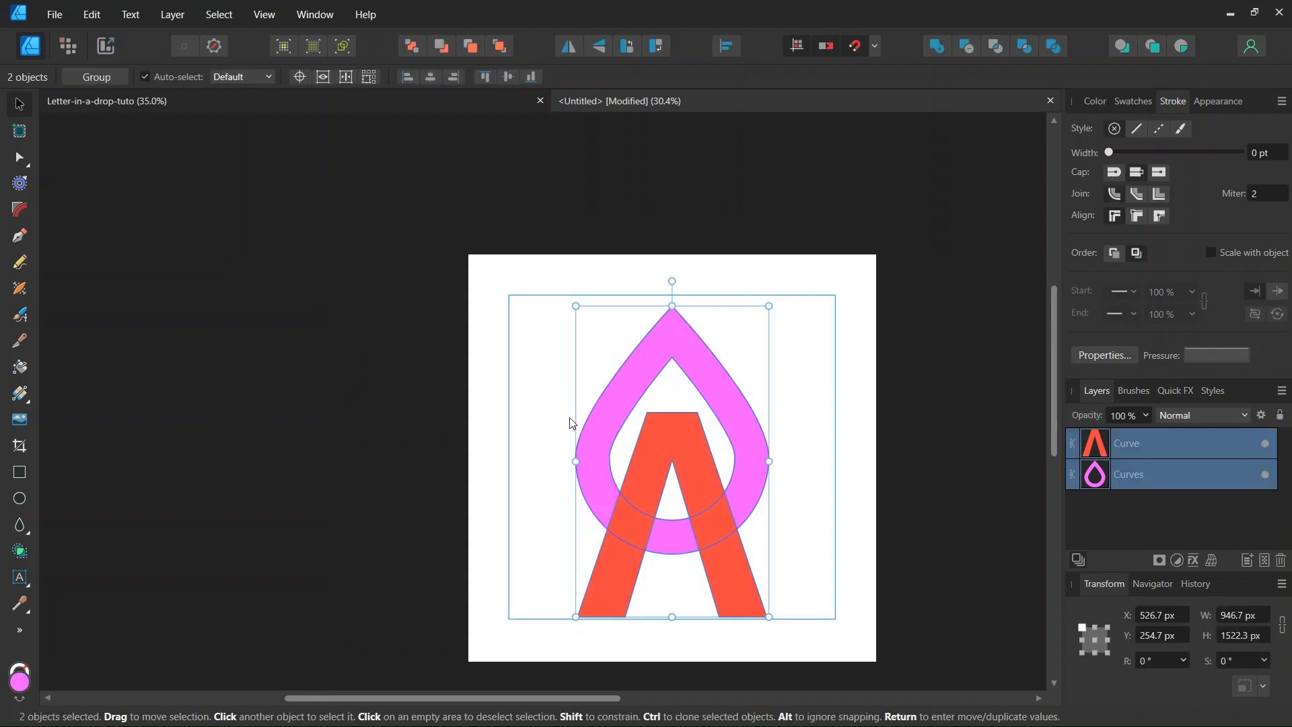
left_click(933, 51)
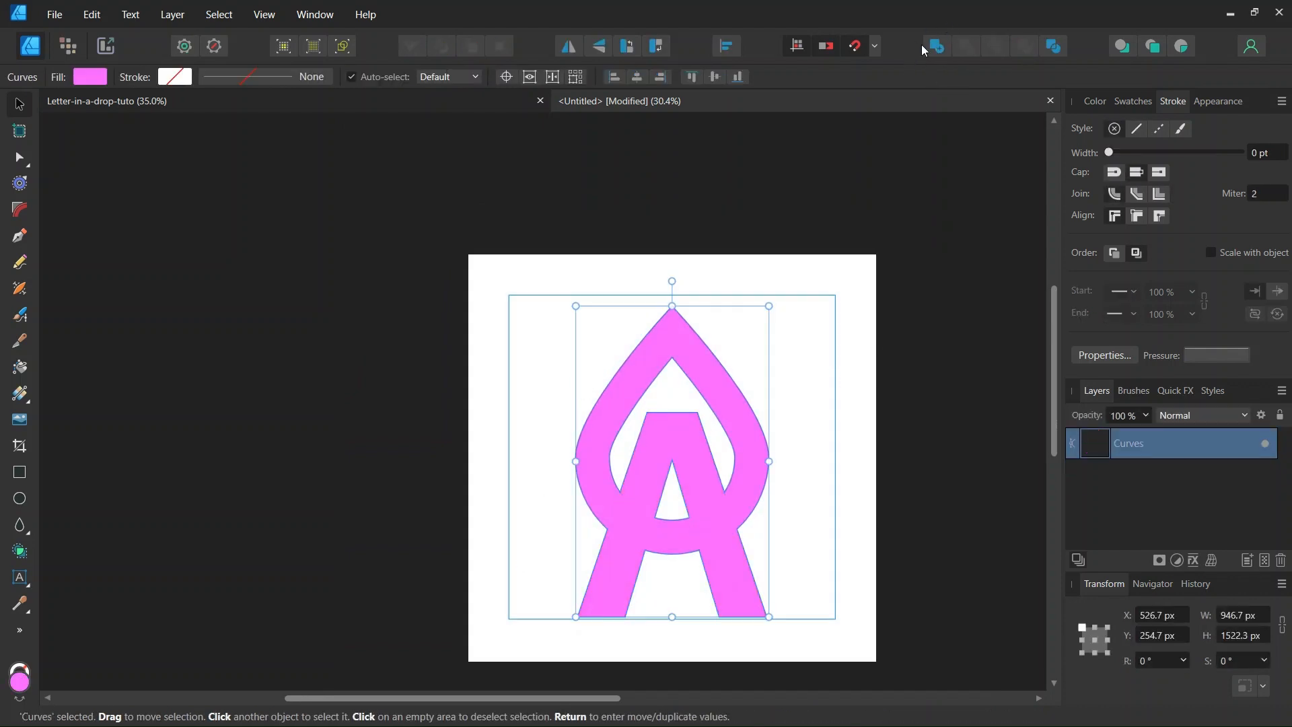
- Draw a straight Pen line along the A's left outer edge across the drop's ring, using the finished logo document as reference
scroll(669, 520, "up", 3)
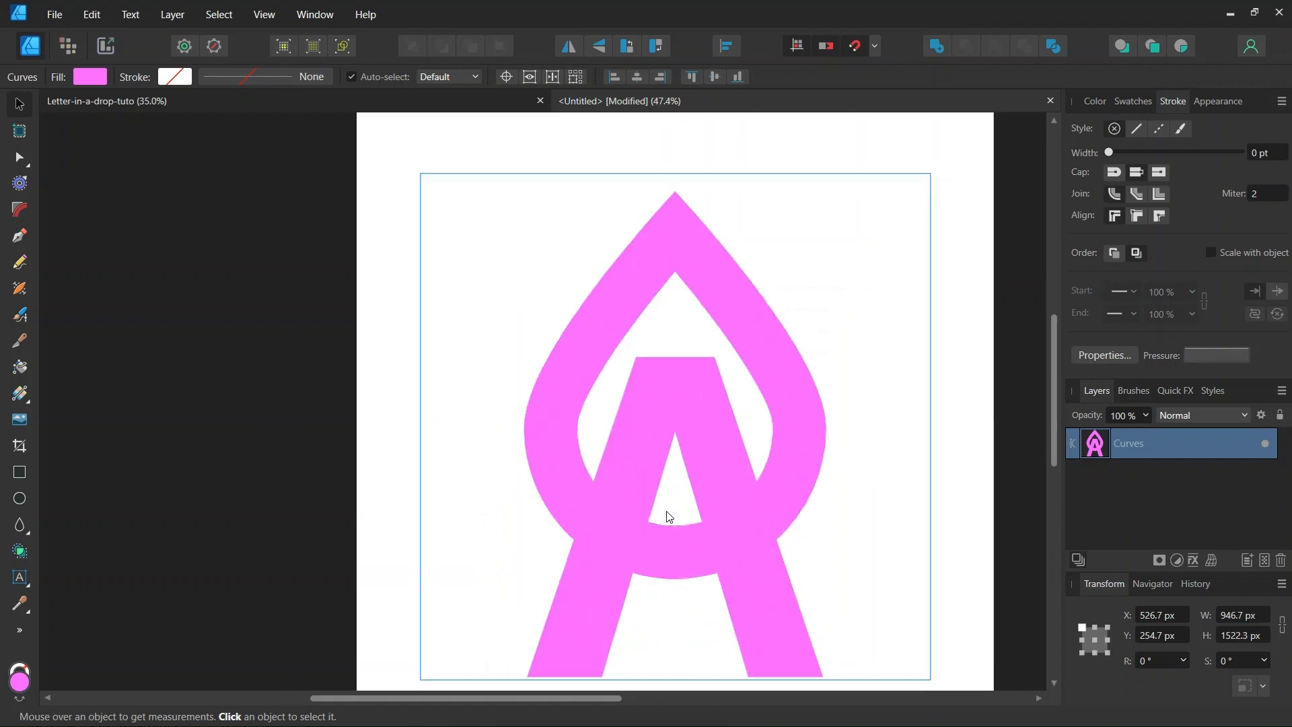
left_click(476, 424)
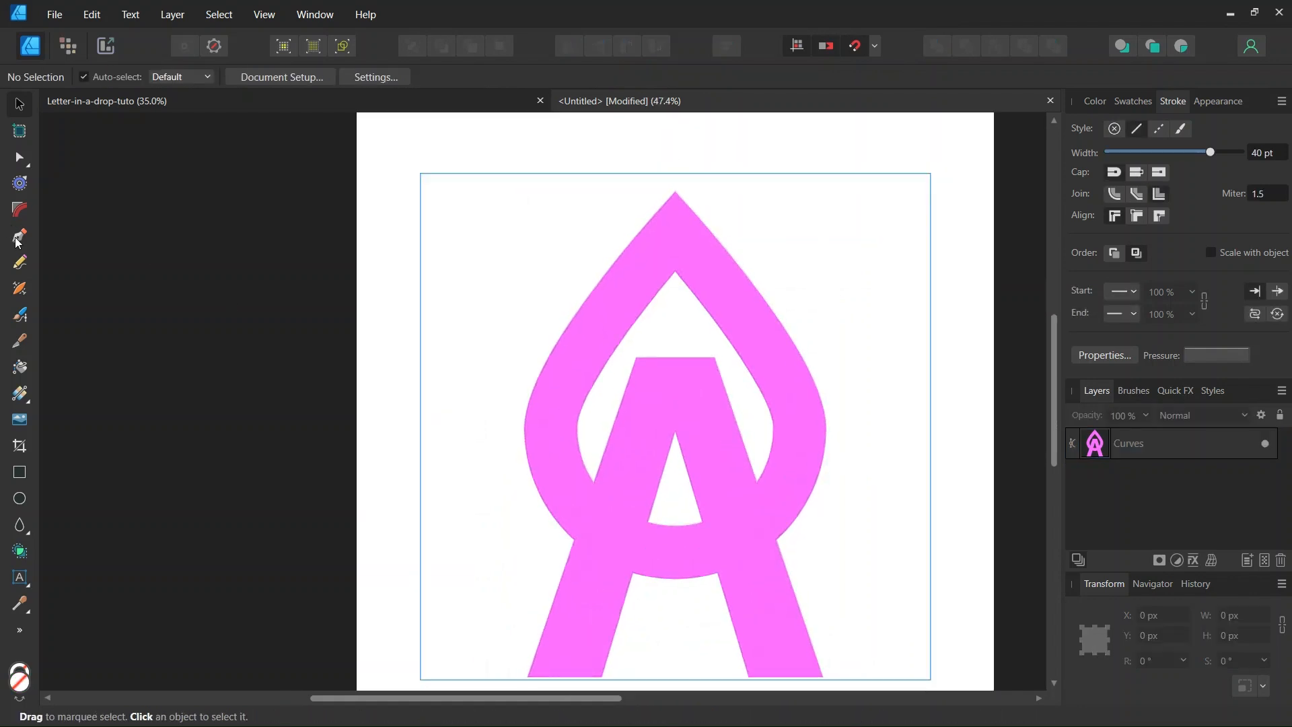
left_click(19, 236)
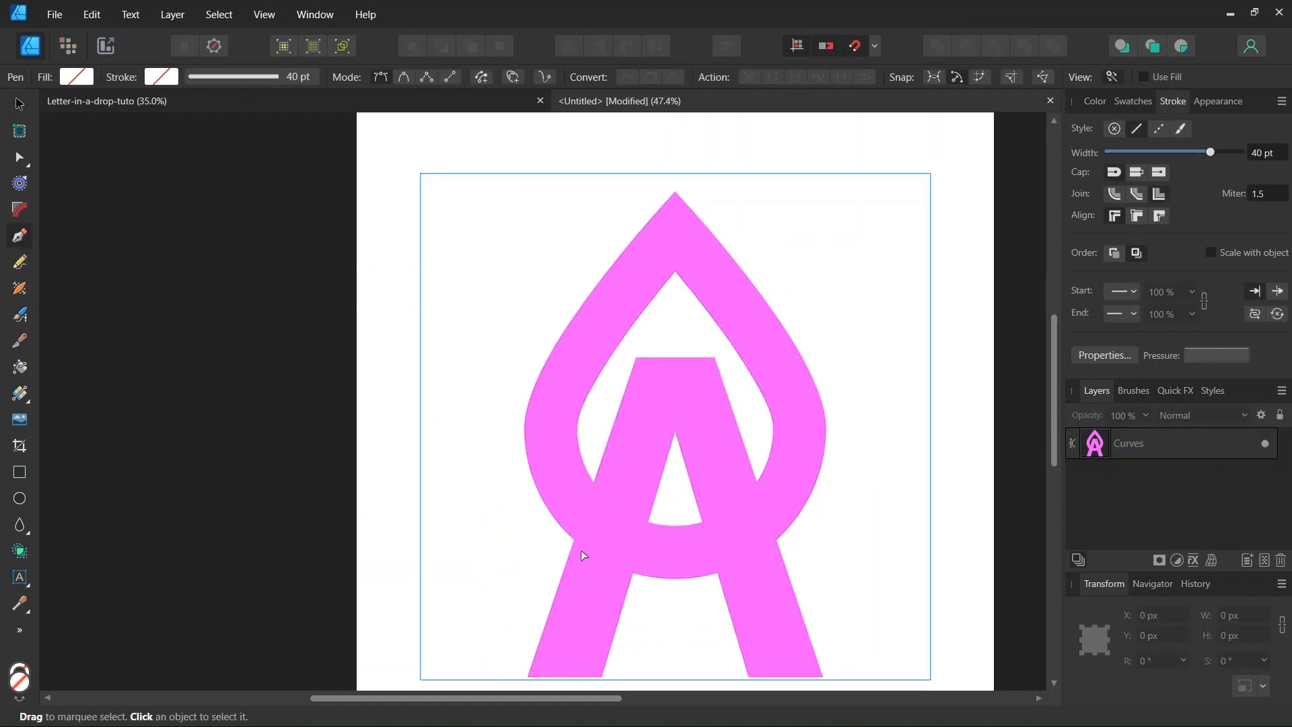
scroll(654, 584, "up", 3)
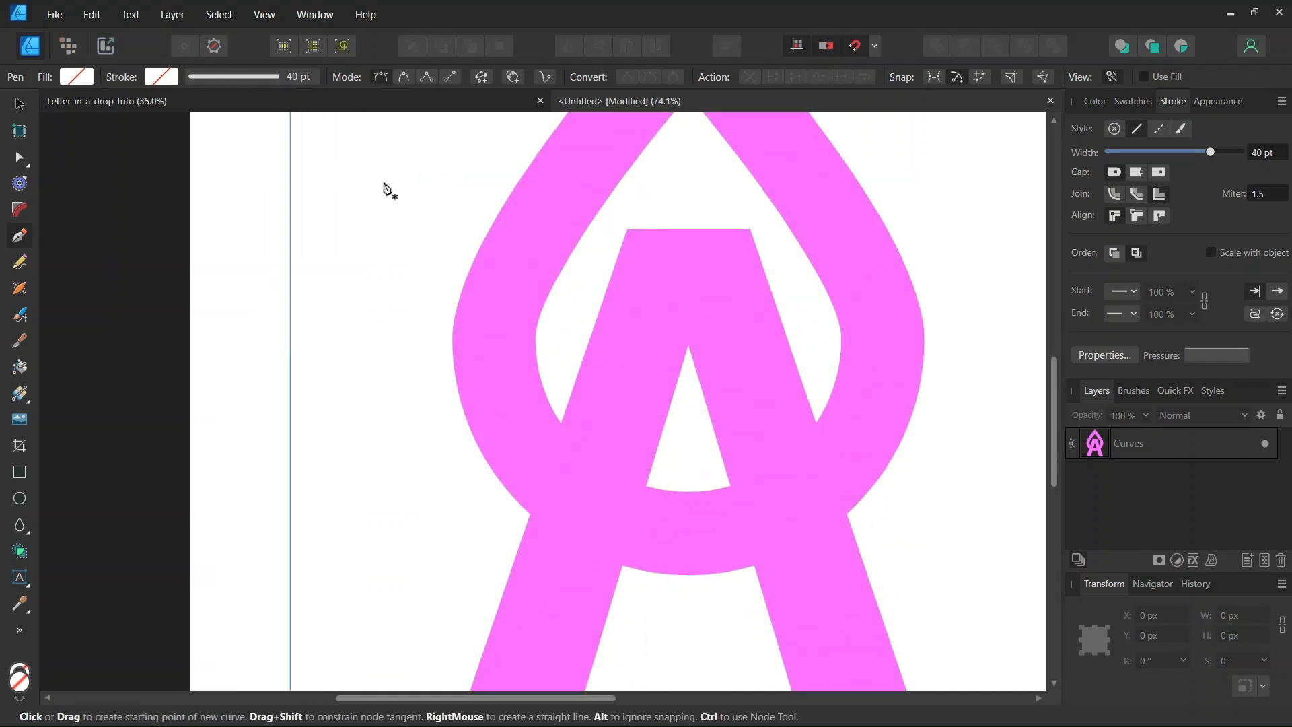
left_click(357, 102)
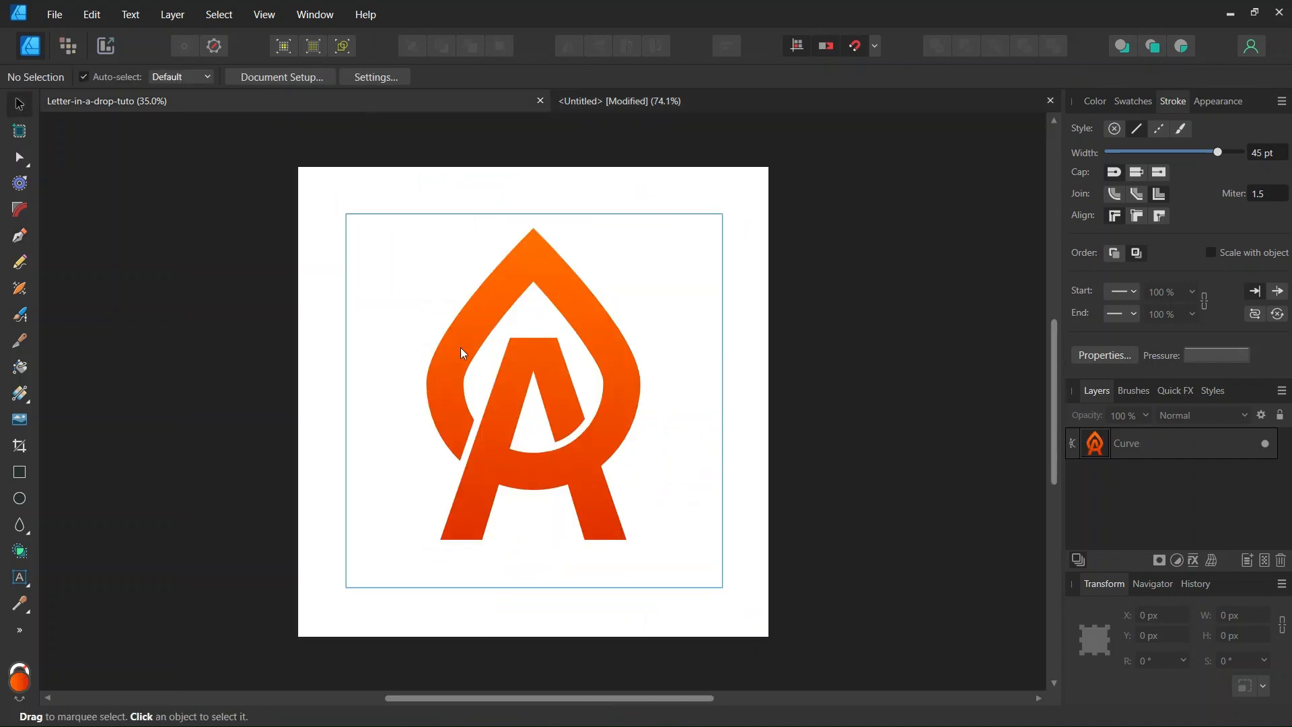
left_click(656, 101)
left_click(519, 557)
scroll(543, 511, "down", 2)
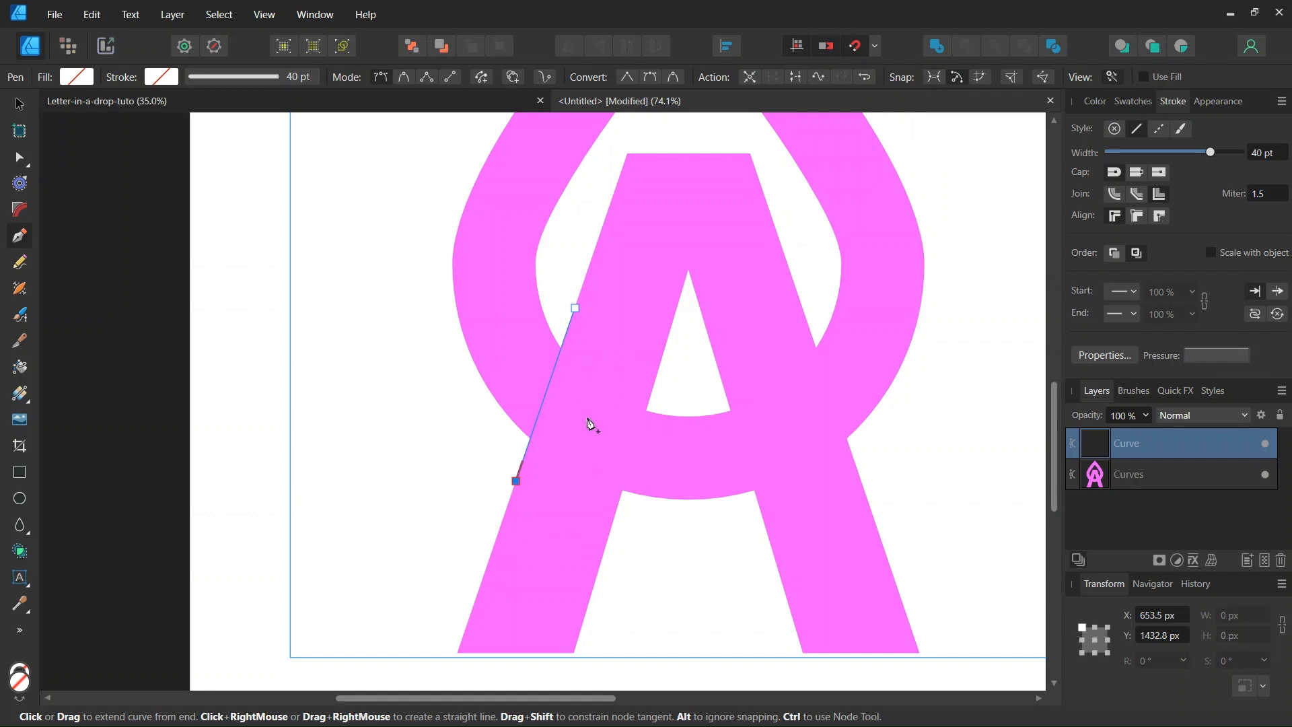
- Draw a curve about 260 by 242 px across the A's right leg, continuing the drop's inner edge into the A's opening
scroll(835, 305, "up", 1)
left_click(839, 291)
scroll(685, 449, "up", 1)
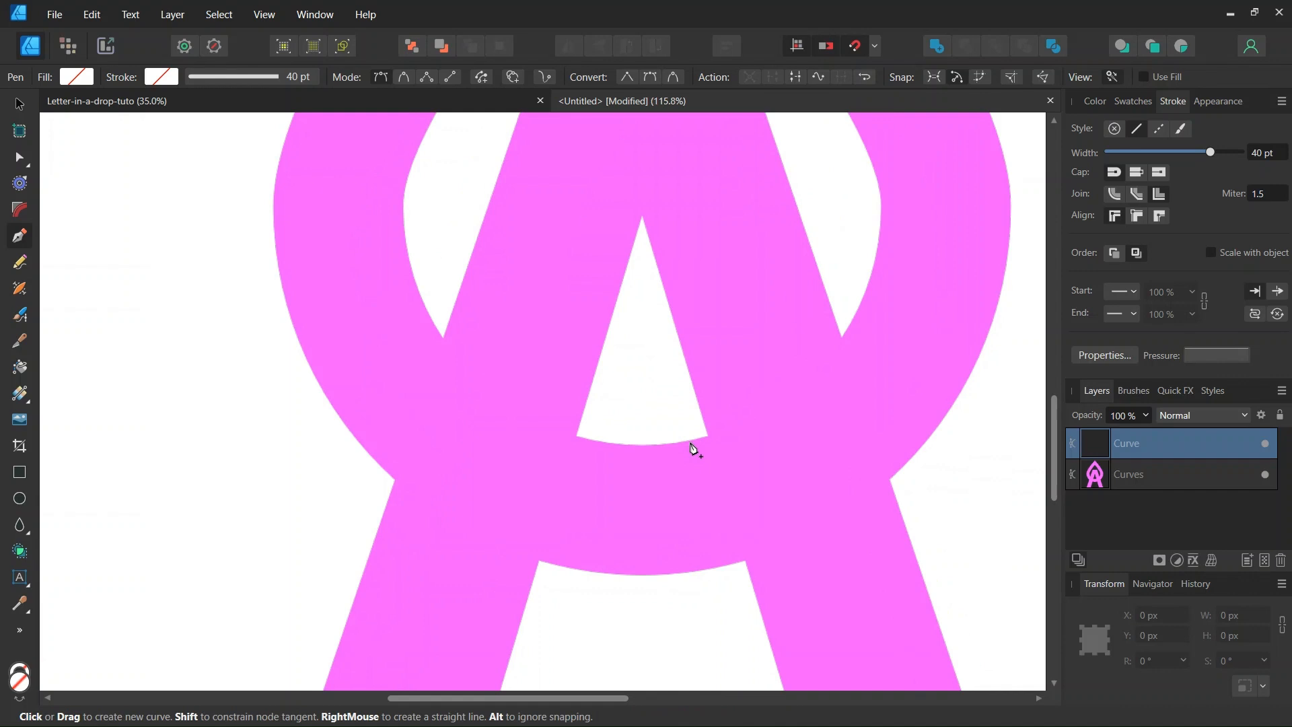
left_click_drag(675, 445, 496, 464)
key("Escape")
left_click(21, 104)
scroll(227, 354, "down", 3)
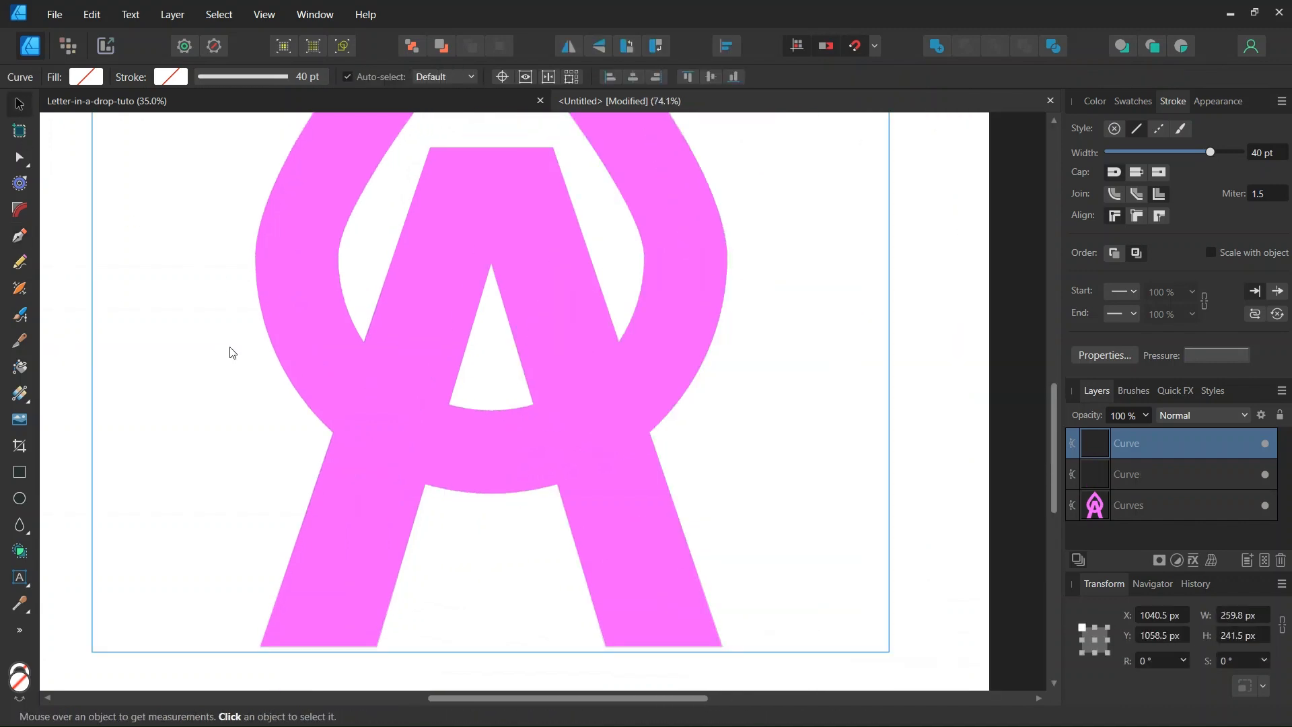
- Select the merged A-and-drop shape together with both cutting curves and split them with the Divide operation
left_click_drag(603, 697, 532, 697)
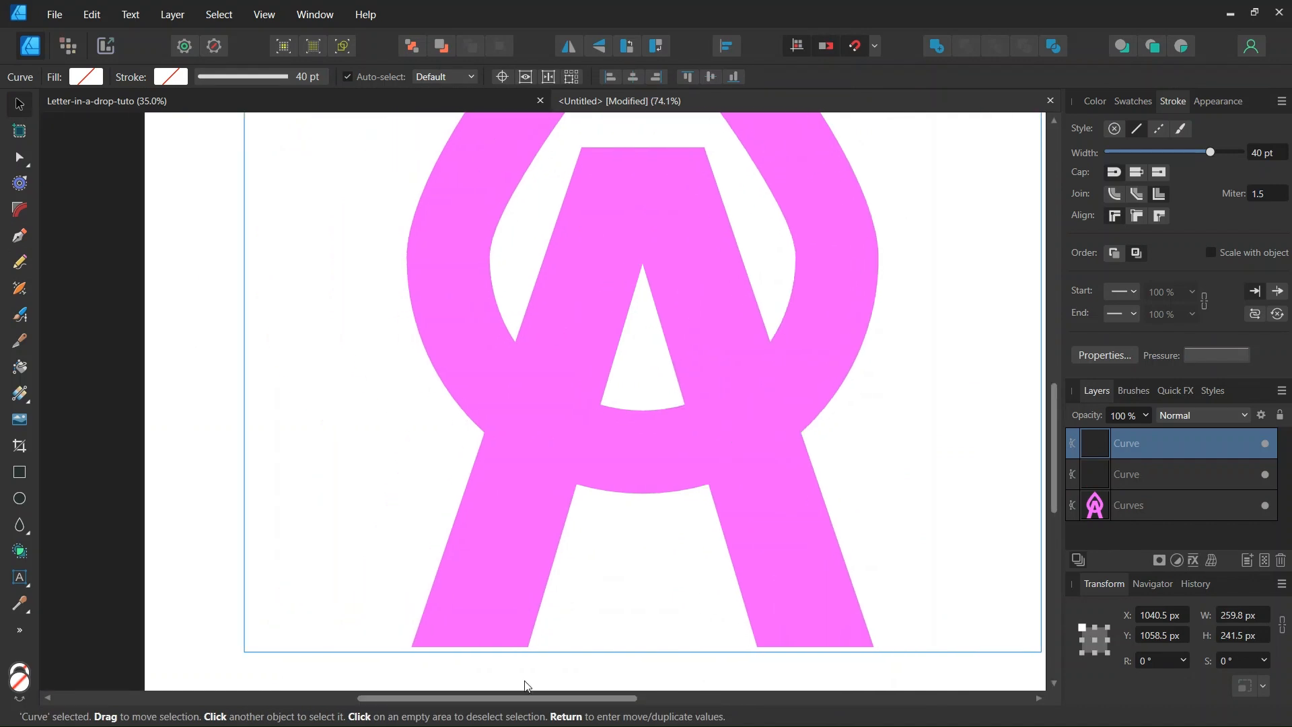
left_click(1129, 514, "shift")
scroll(611, 270, "down", 3)
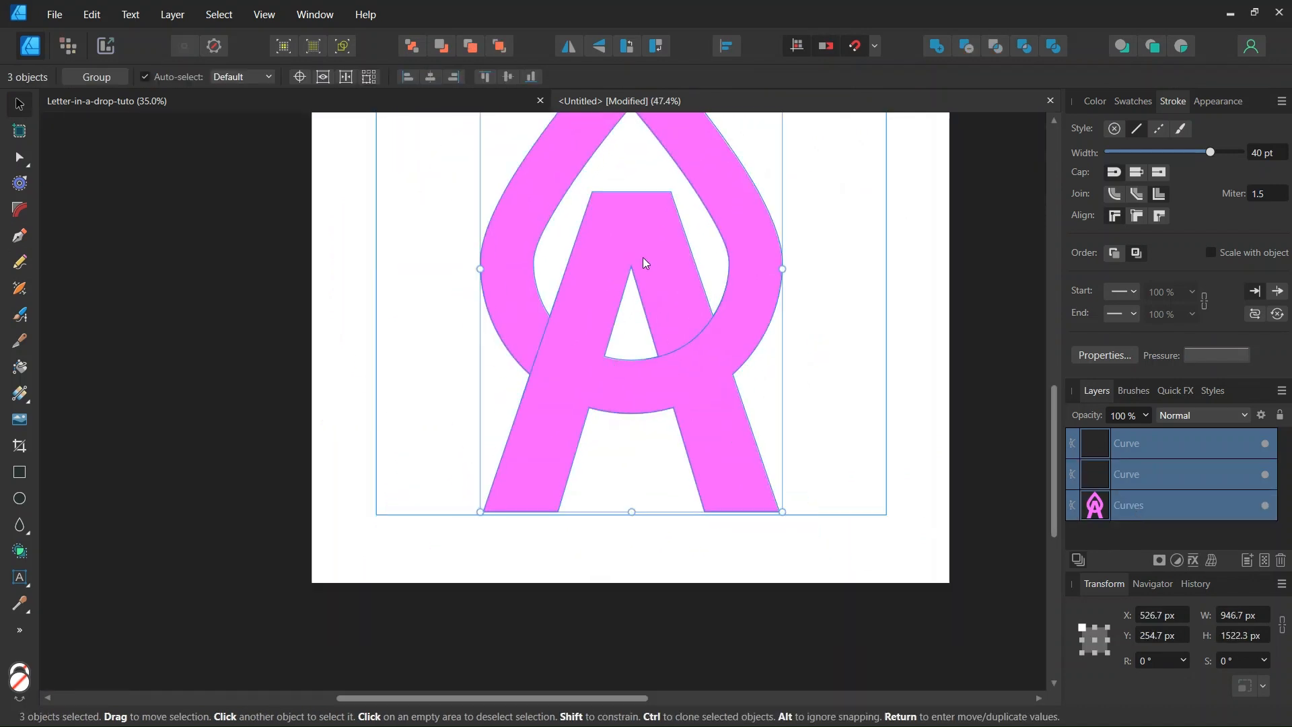
scroll(669, 306, "up", 2)
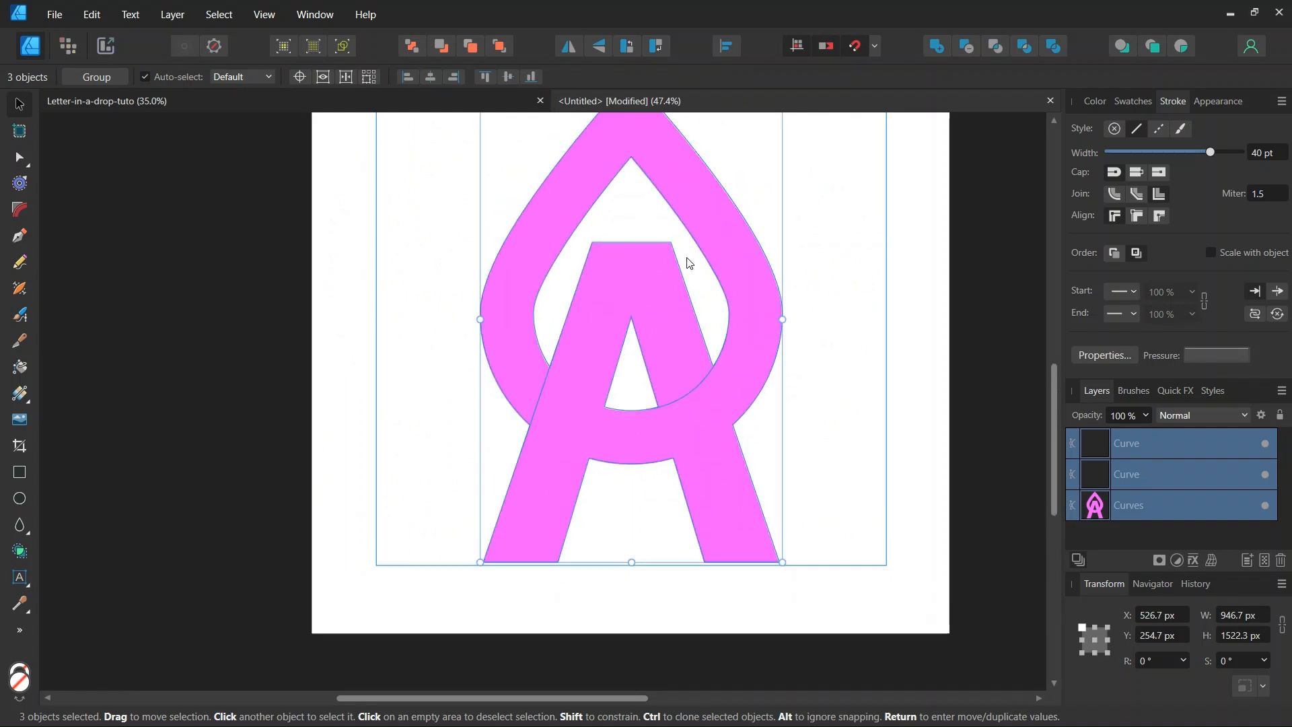
left_click(1054, 54)
scroll(652, 339, "up", 3)
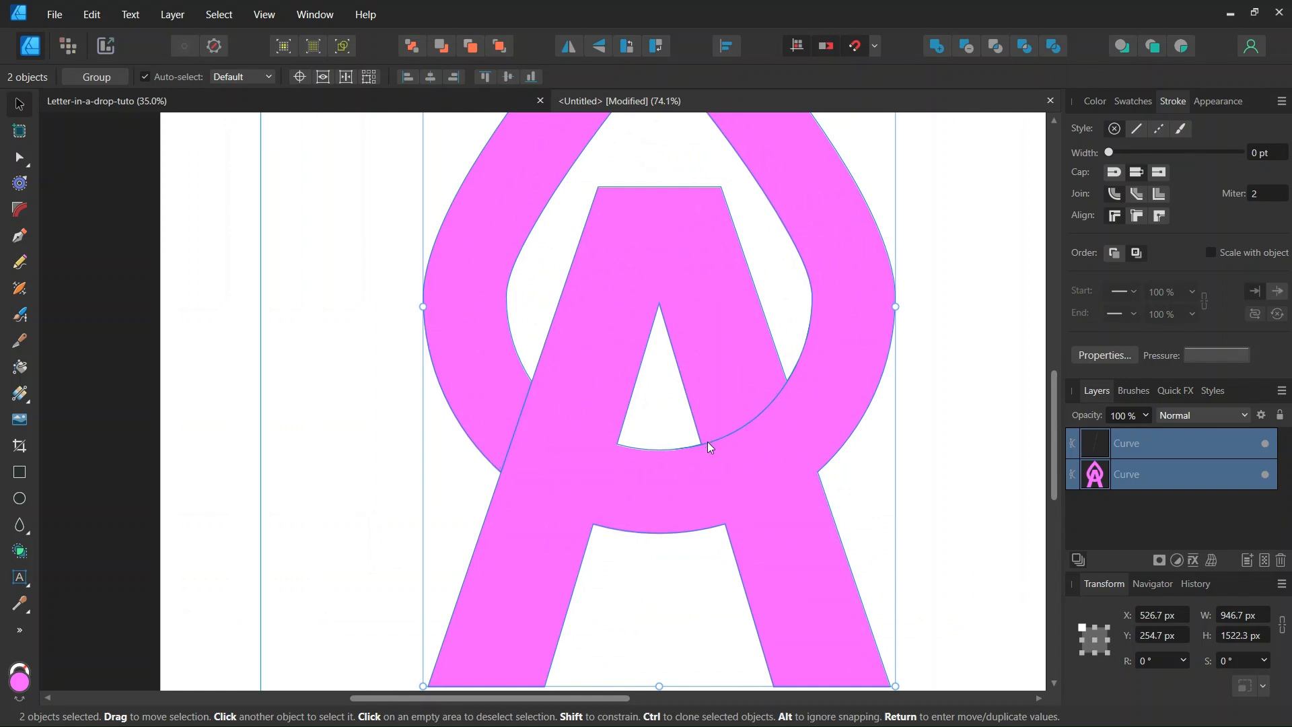
scroll(693, 436, "down", 2)
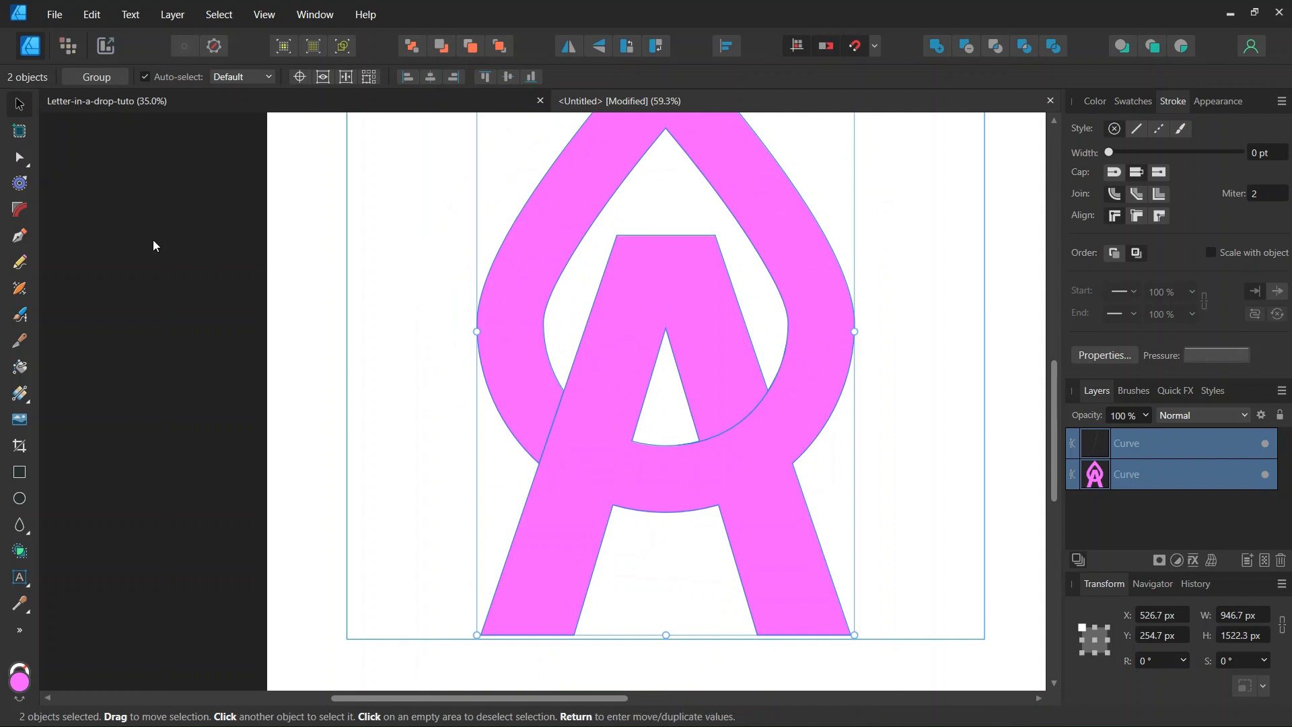
- Apply a contour with a radius of -10 px to the divided pieces to open gaps between them
left_click(20, 184)
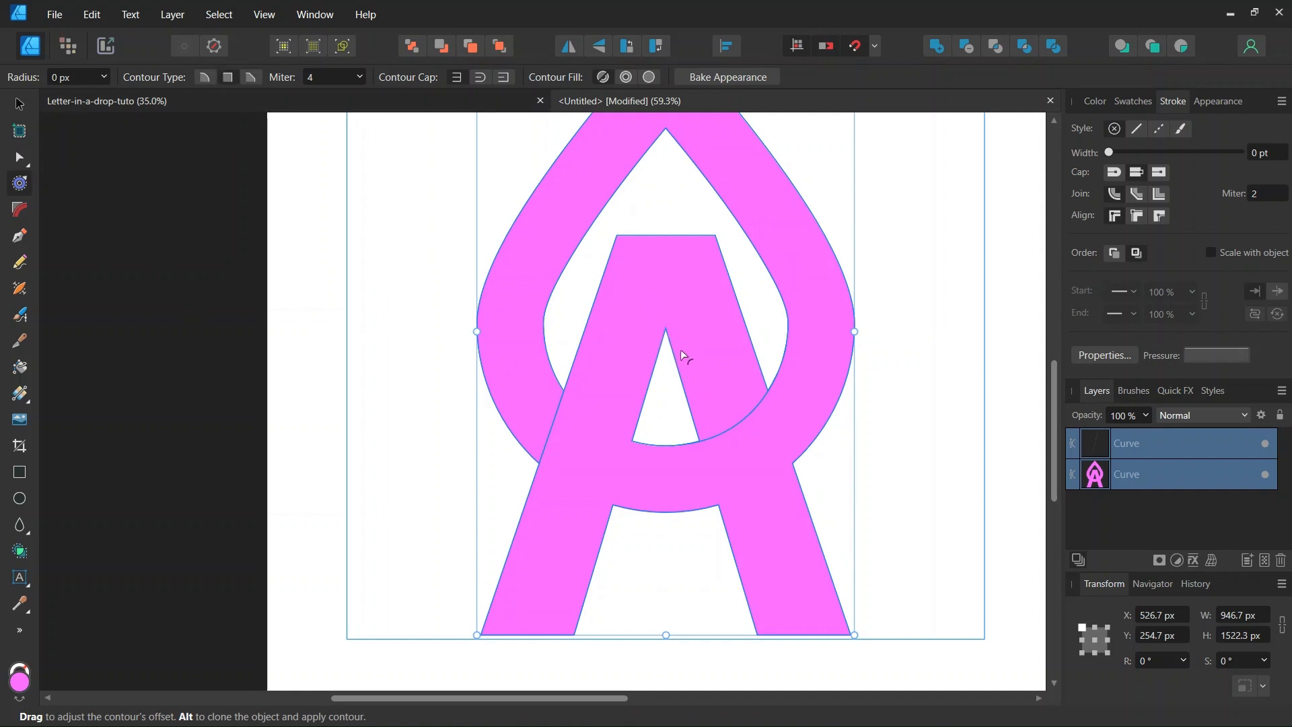
left_click(104, 78)
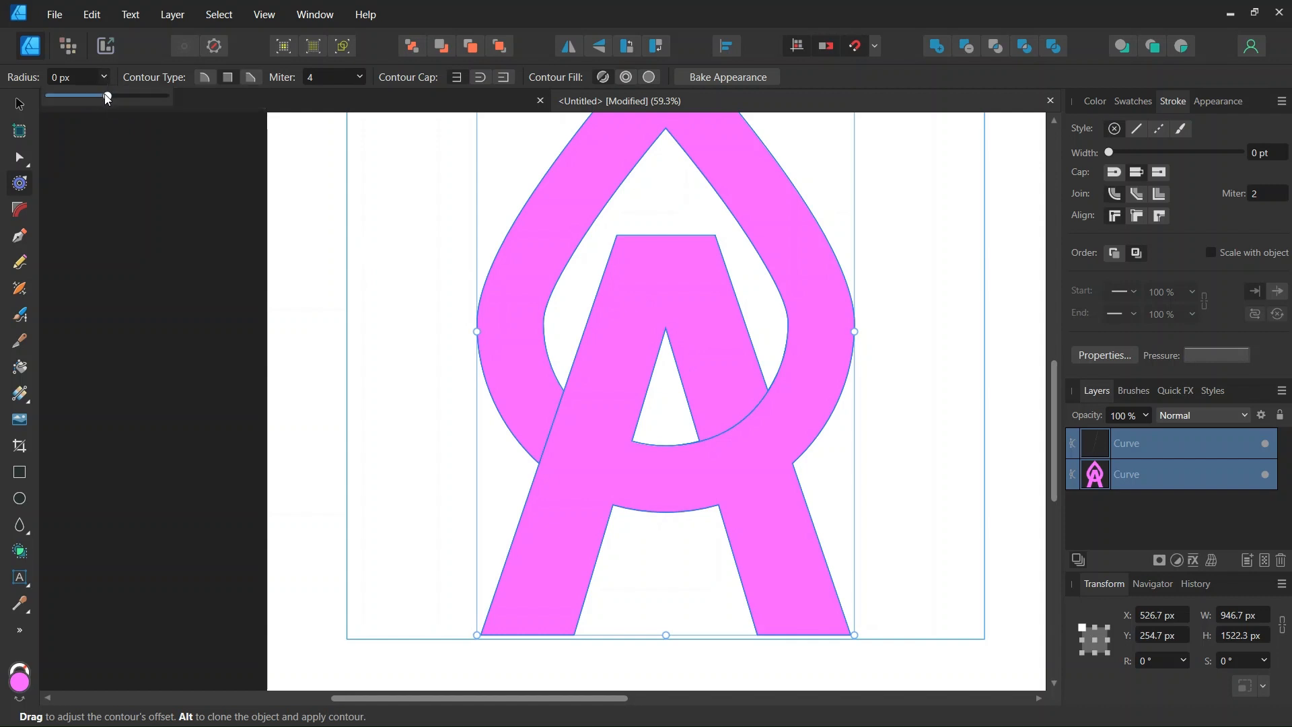
left_click(80, 76)
key("BackSpace")
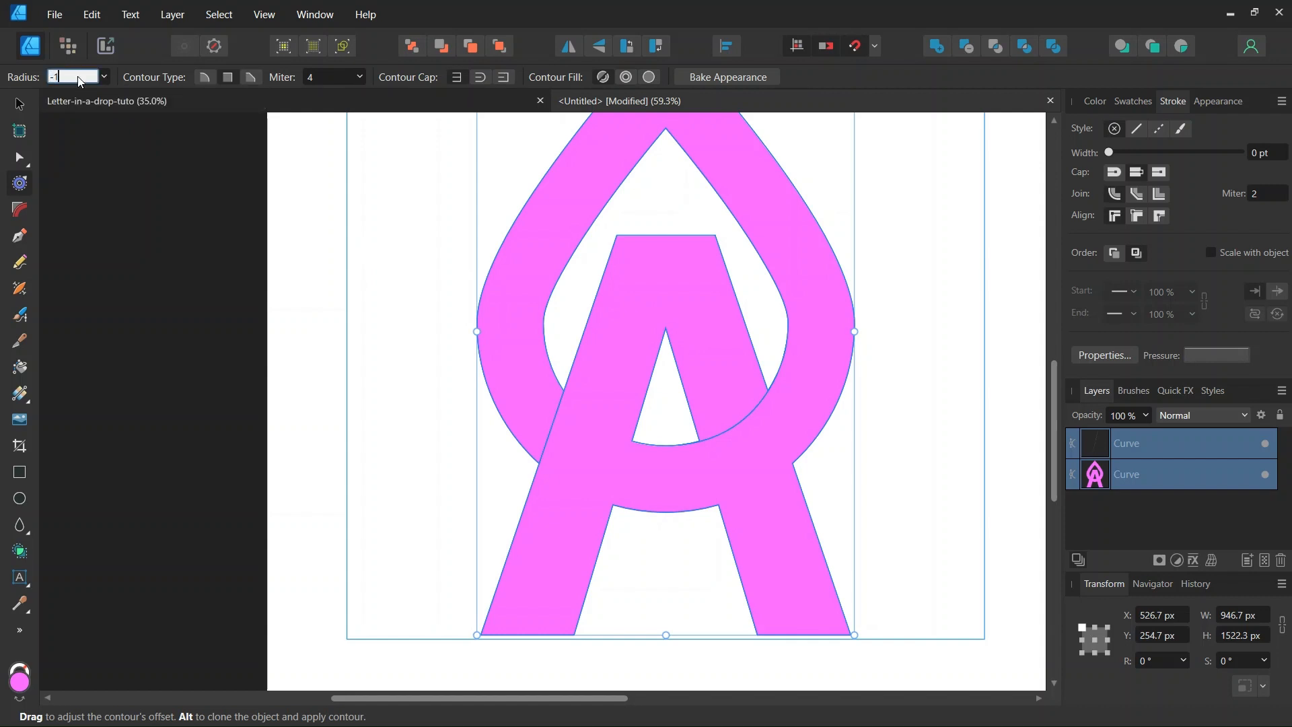
key("Return")
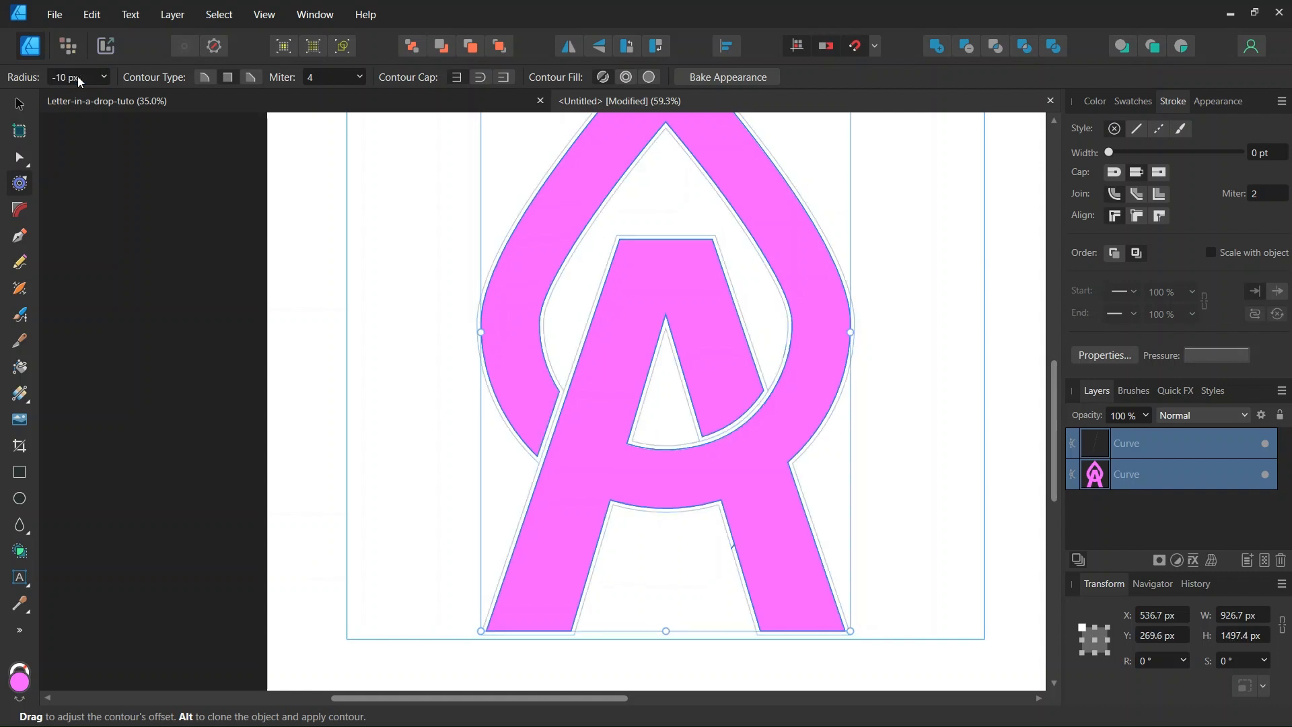
left_click(15, 105)
scroll(734, 420, "up", 2)
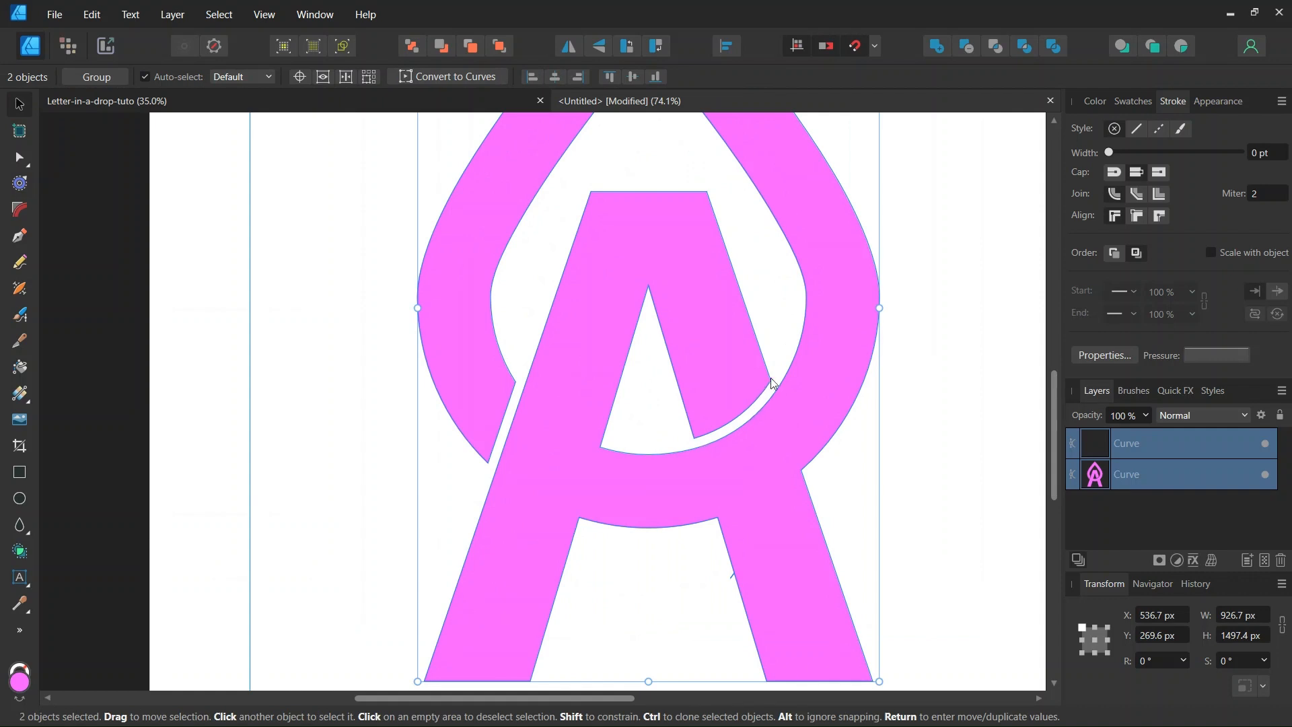
scroll(533, 373, "down", 2)
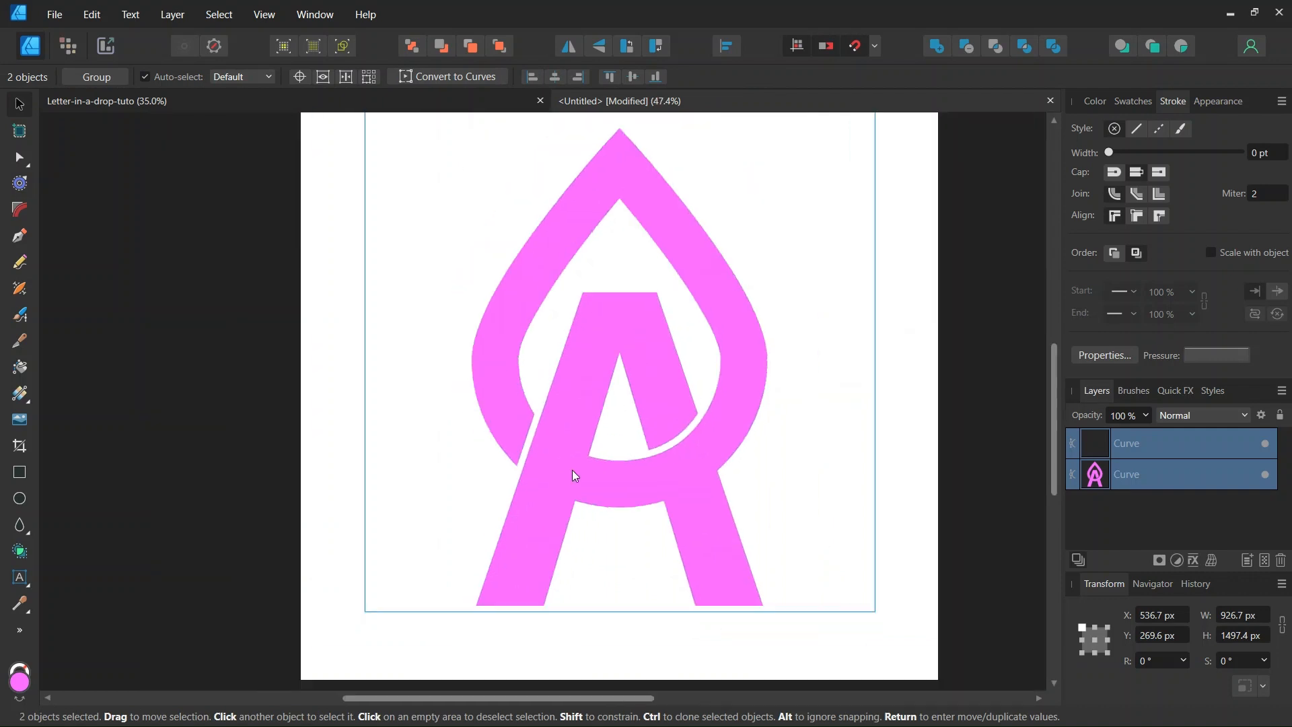
- Give both logo pieces a linear gradient fill running vertically from above the drop's tip to the A's feet
left_click(29, 398)
left_click(183, 78)
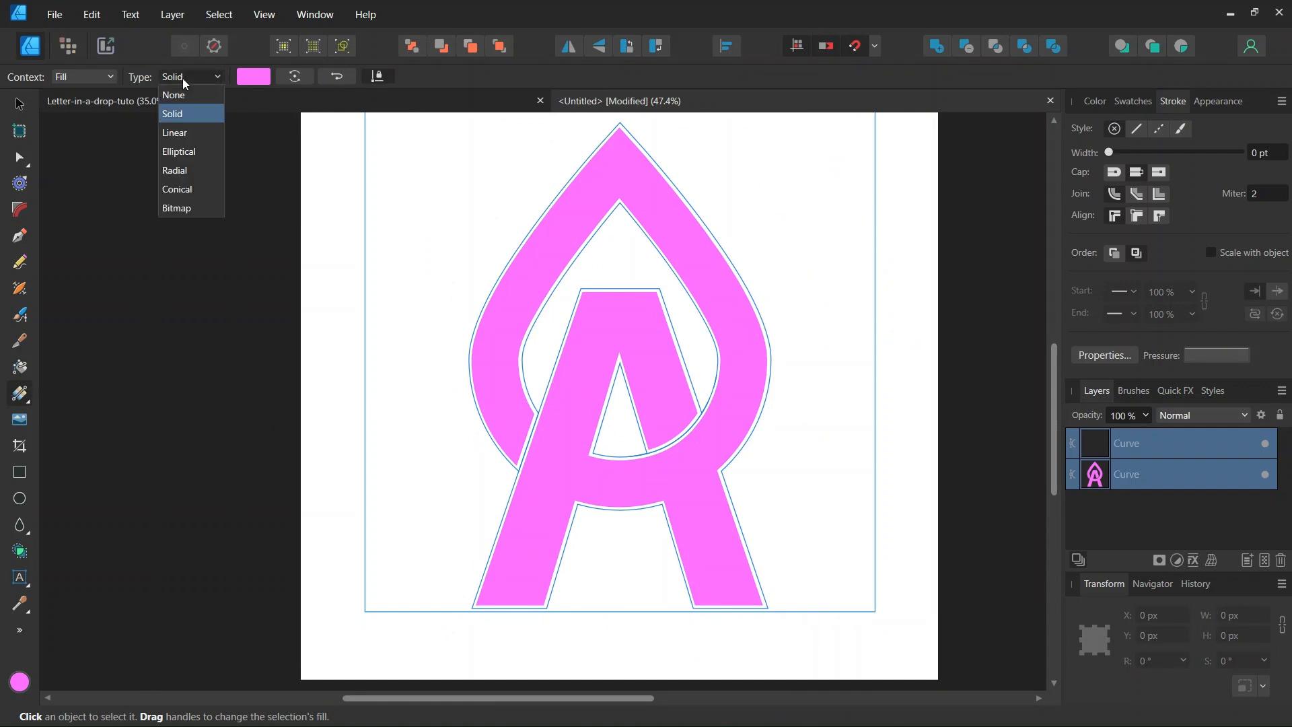
left_click(176, 132)
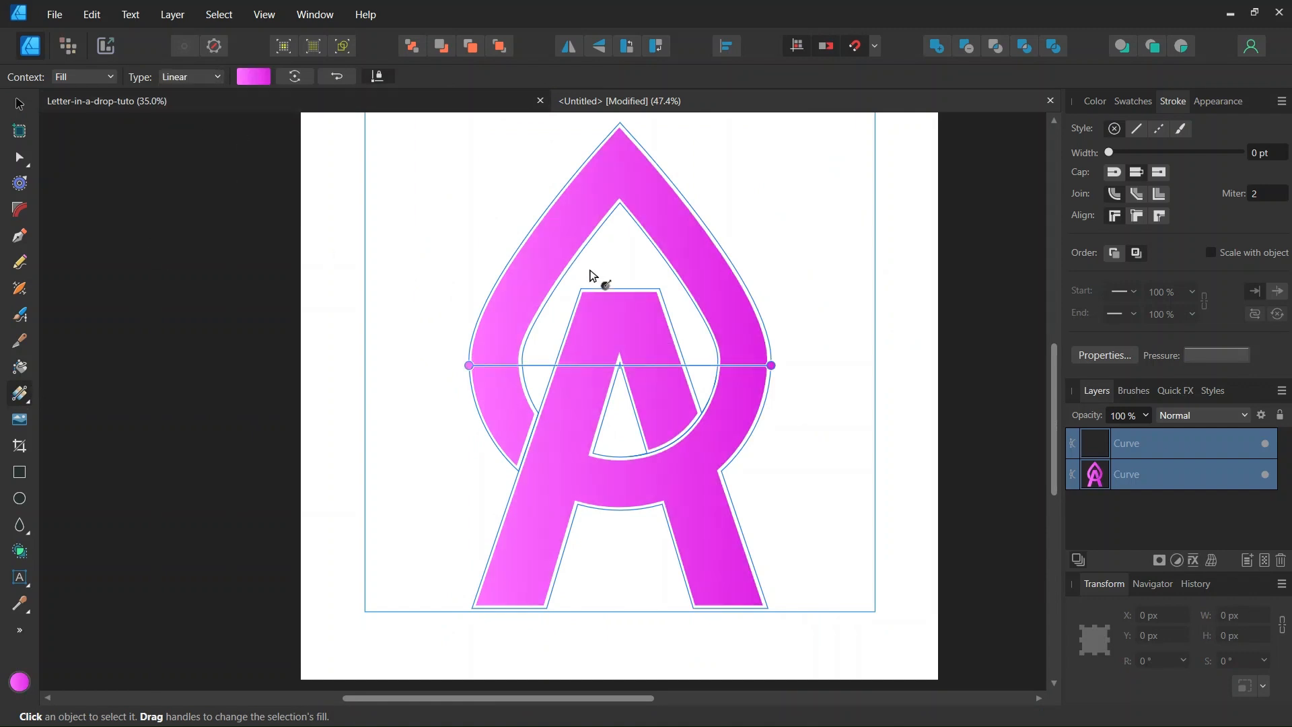
scroll(592, 276, "down", 1)
left_click_drag(614, 141, 614, 543)
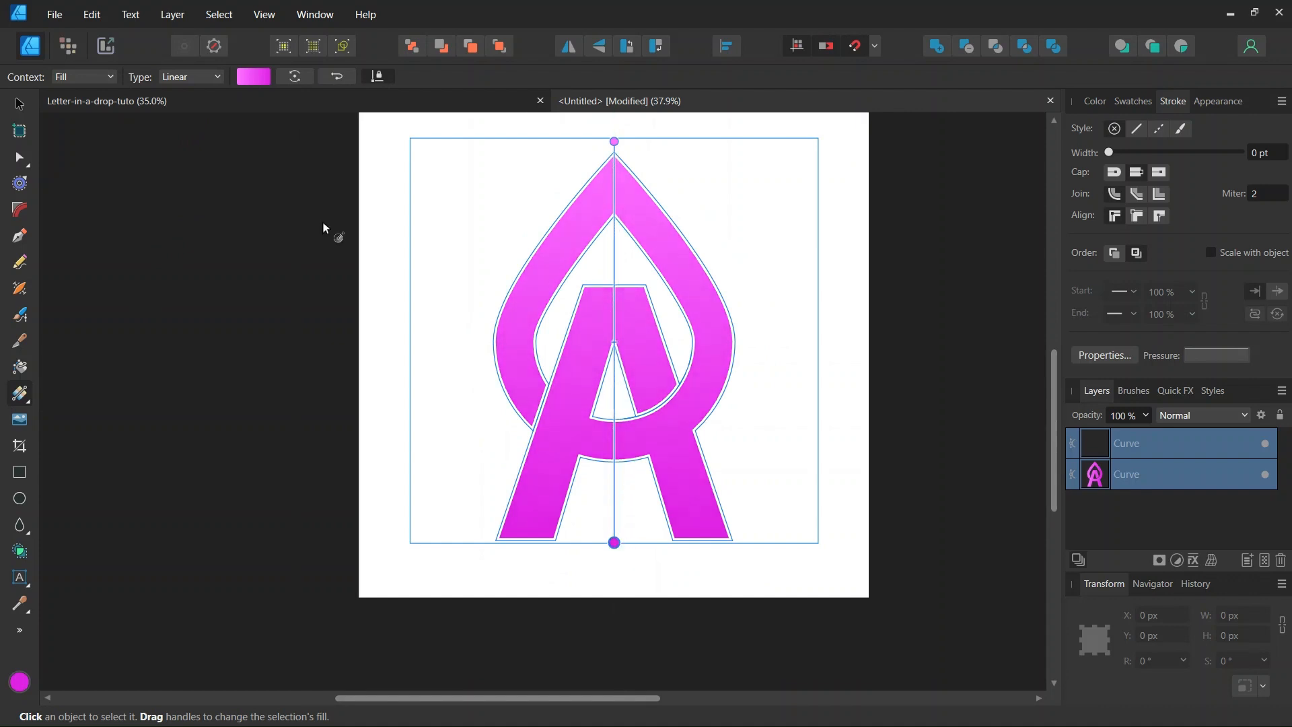
- Change the gradient's start colour at the drop's tip to orange
left_click(259, 76)
left_click(205, 225)
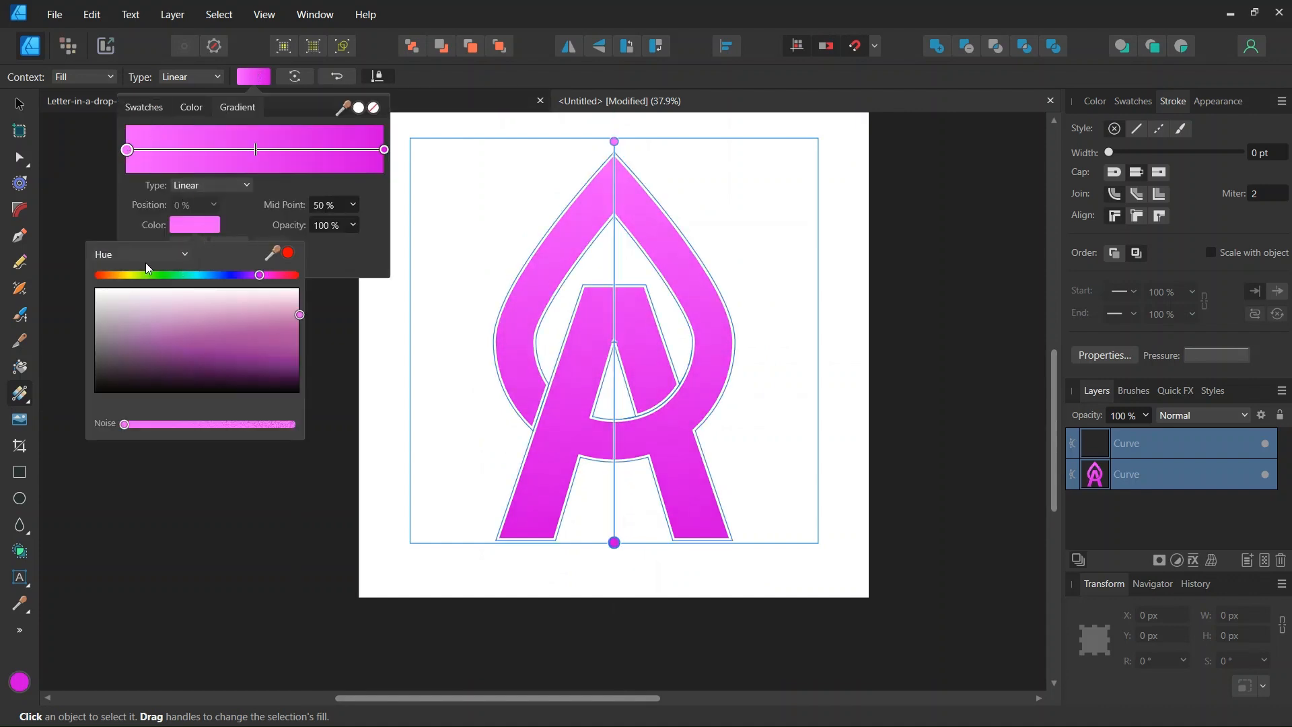
left_click(116, 278)
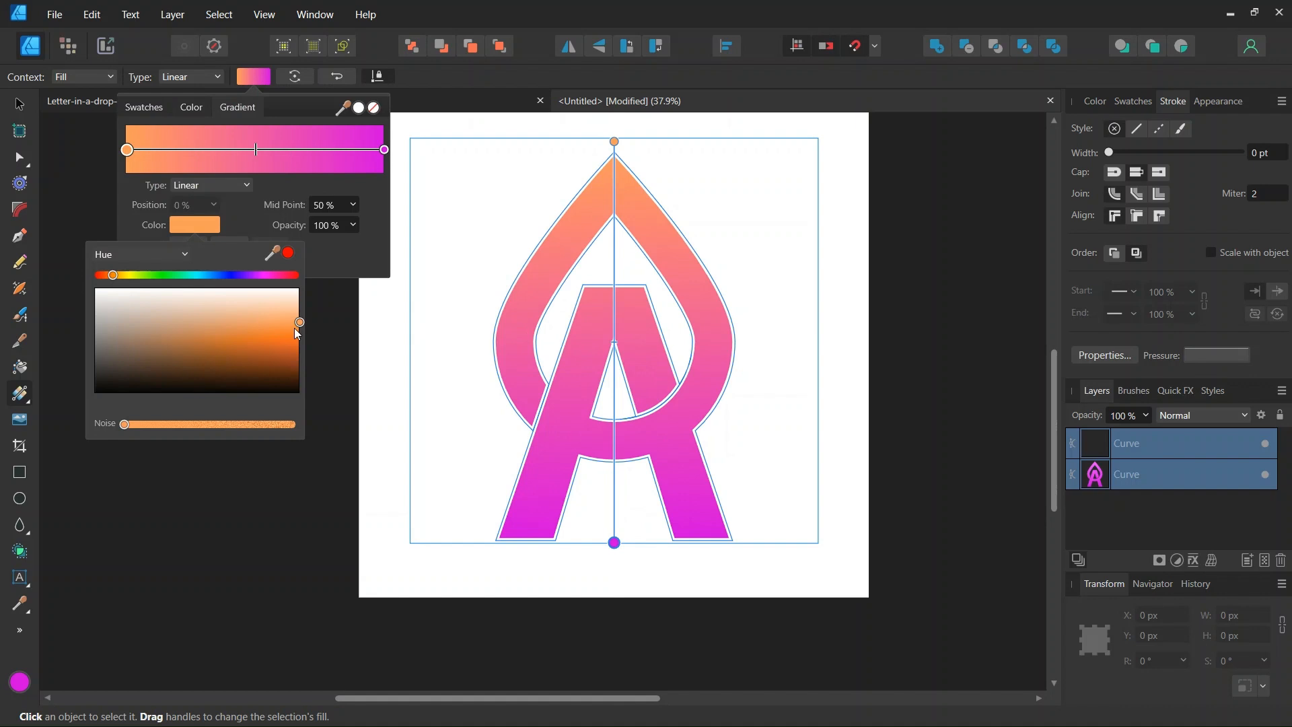
- Change the gradient's end colour to a slightly darkened red and extend its end point a little below the A's feet
left_click(385, 152)
left_click(385, 150)
left_click(195, 225)
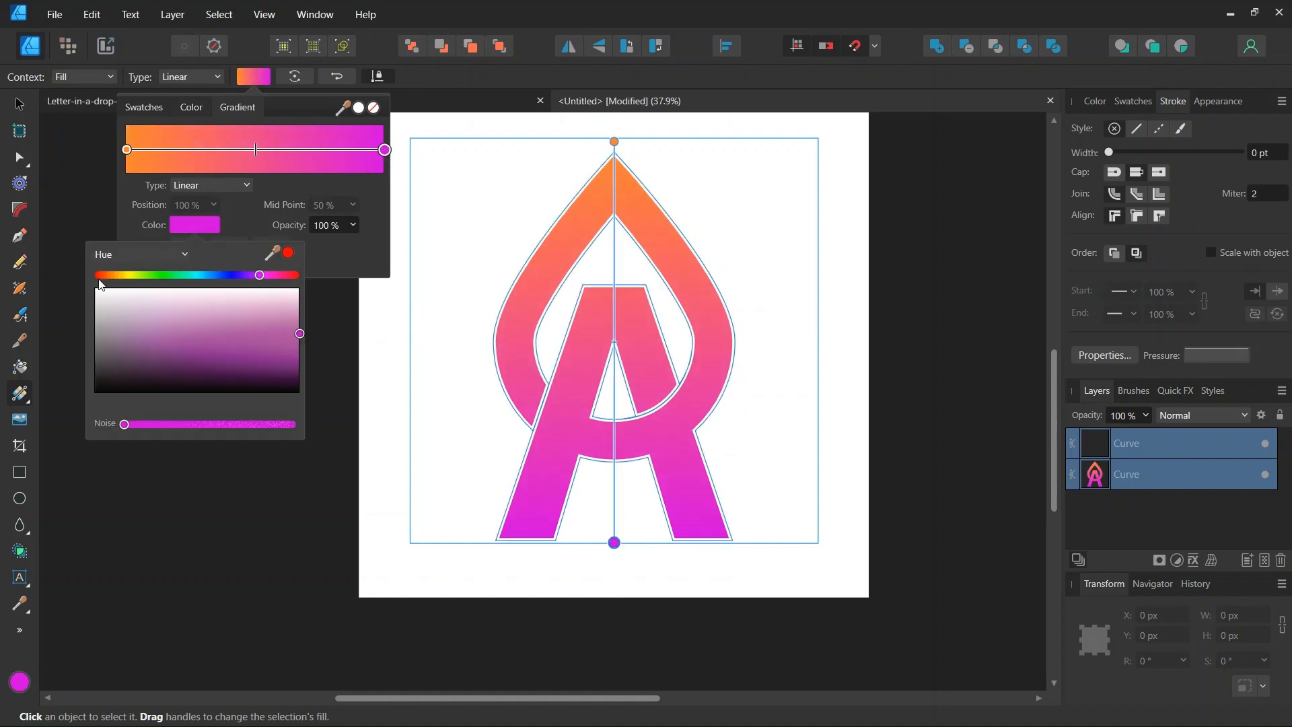
left_click_drag(107, 274, 99, 275)
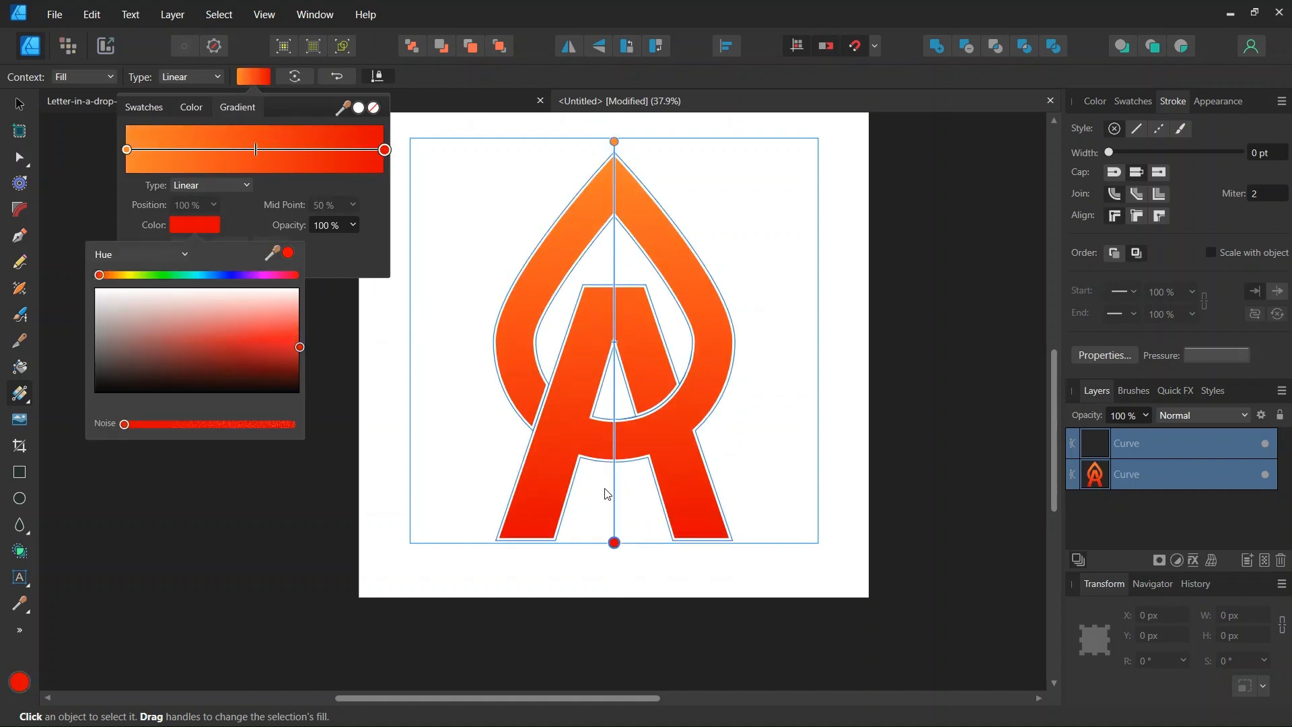
left_click(294, 351)
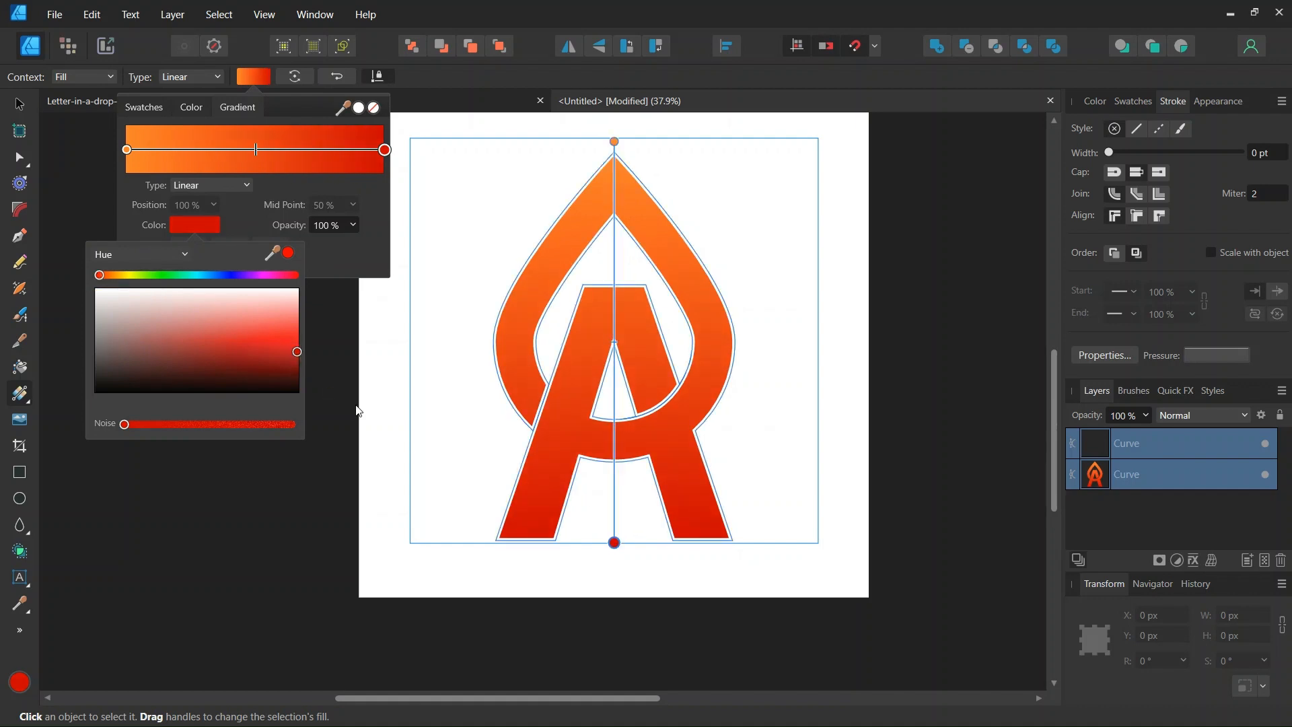
left_click(613, 556)
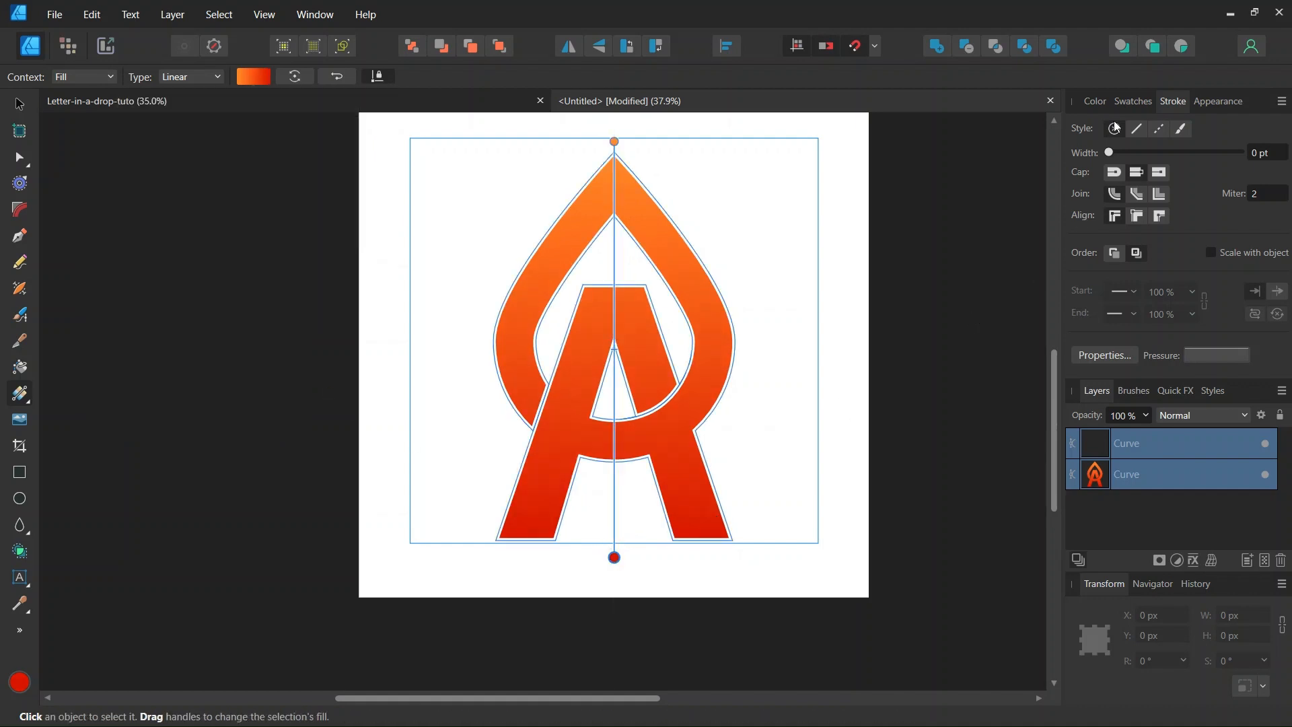
- Add a small amount of noise to the logo's fill colour and deselect the artwork
left_click(1094, 101)
left_click(1087, 299)
left_click_drag(1113, 300, 1124, 300)
left_click(826, 328)
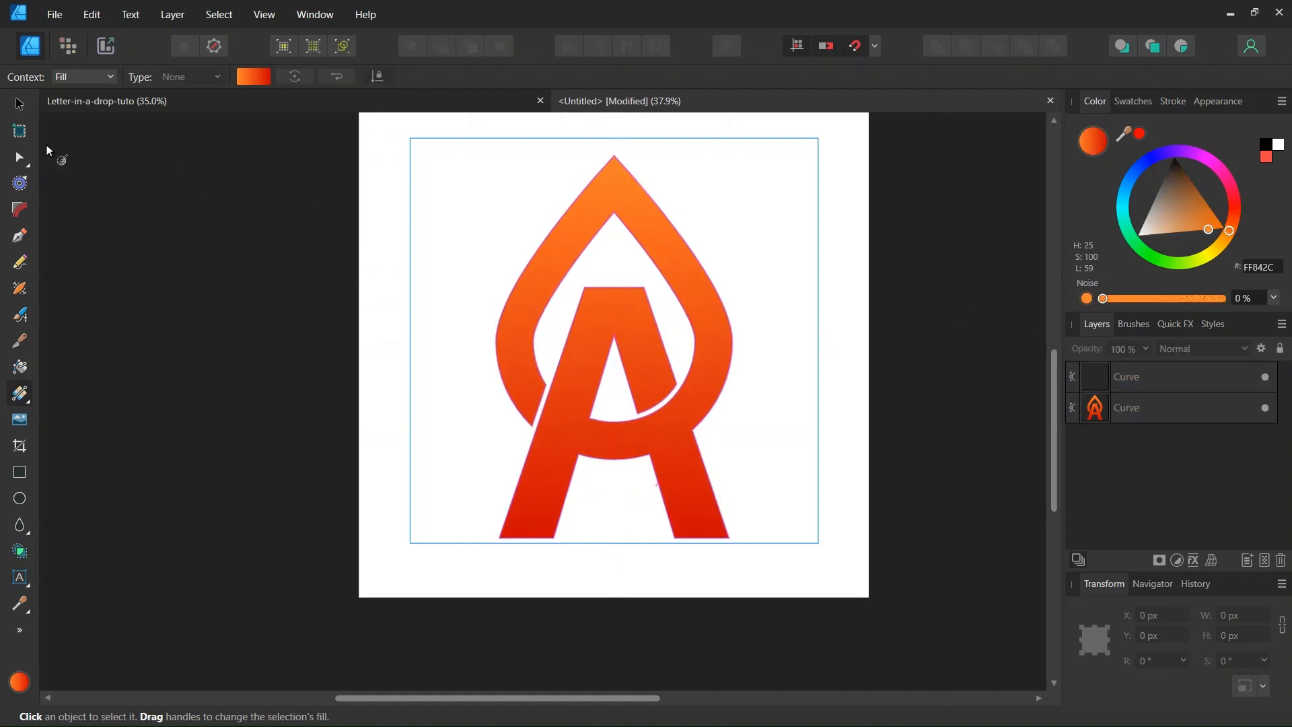
left_click(22, 105)
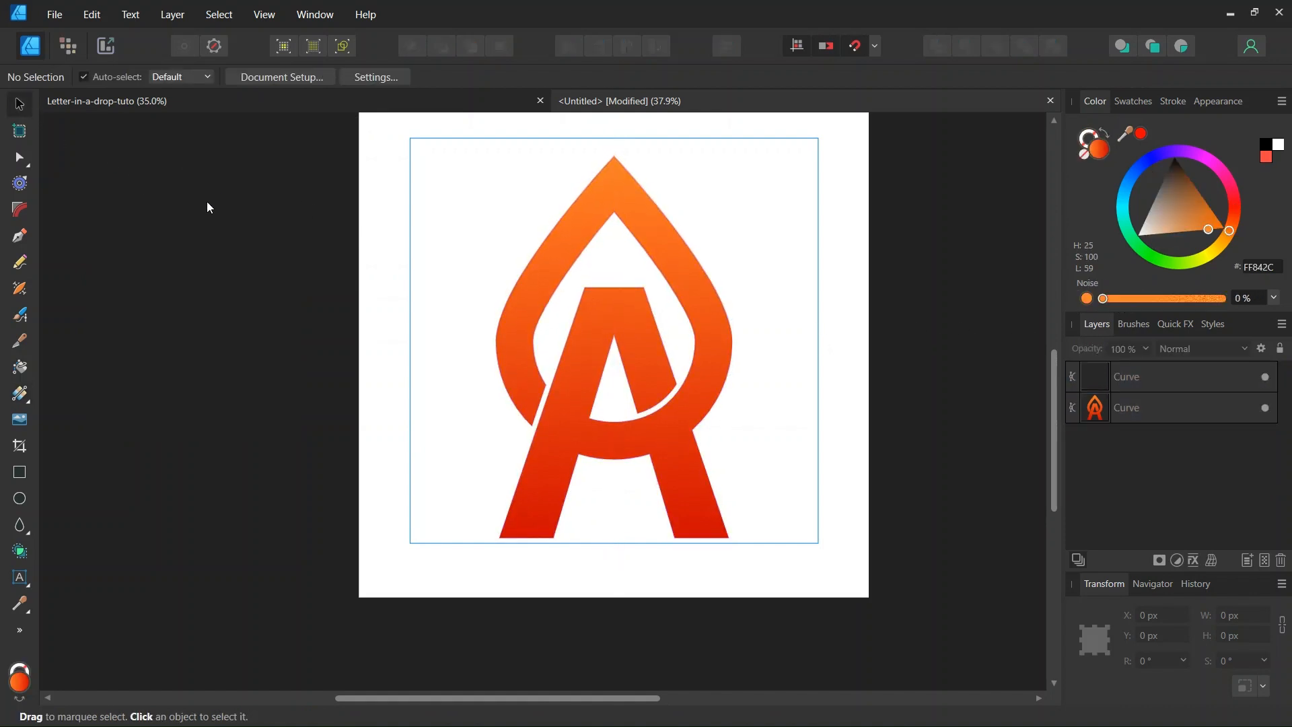
scroll(610, 374, "up", 1)
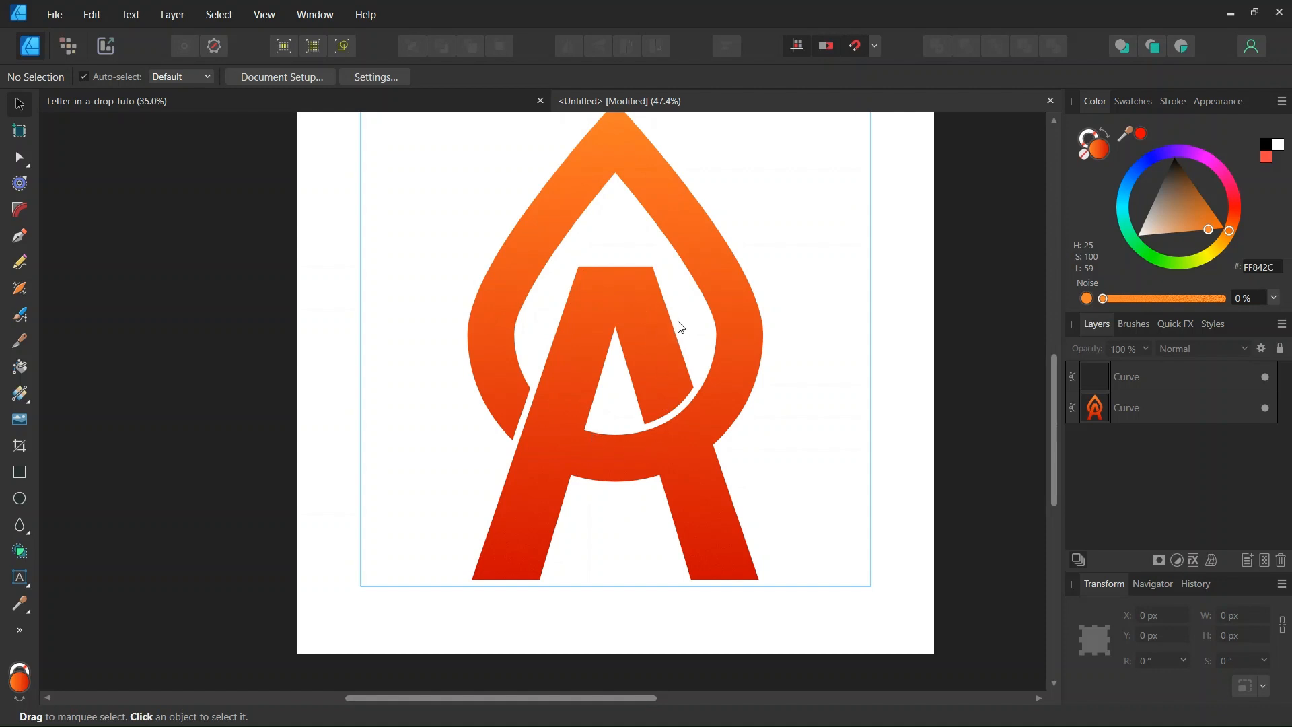
scroll(646, 312, "up", 1)
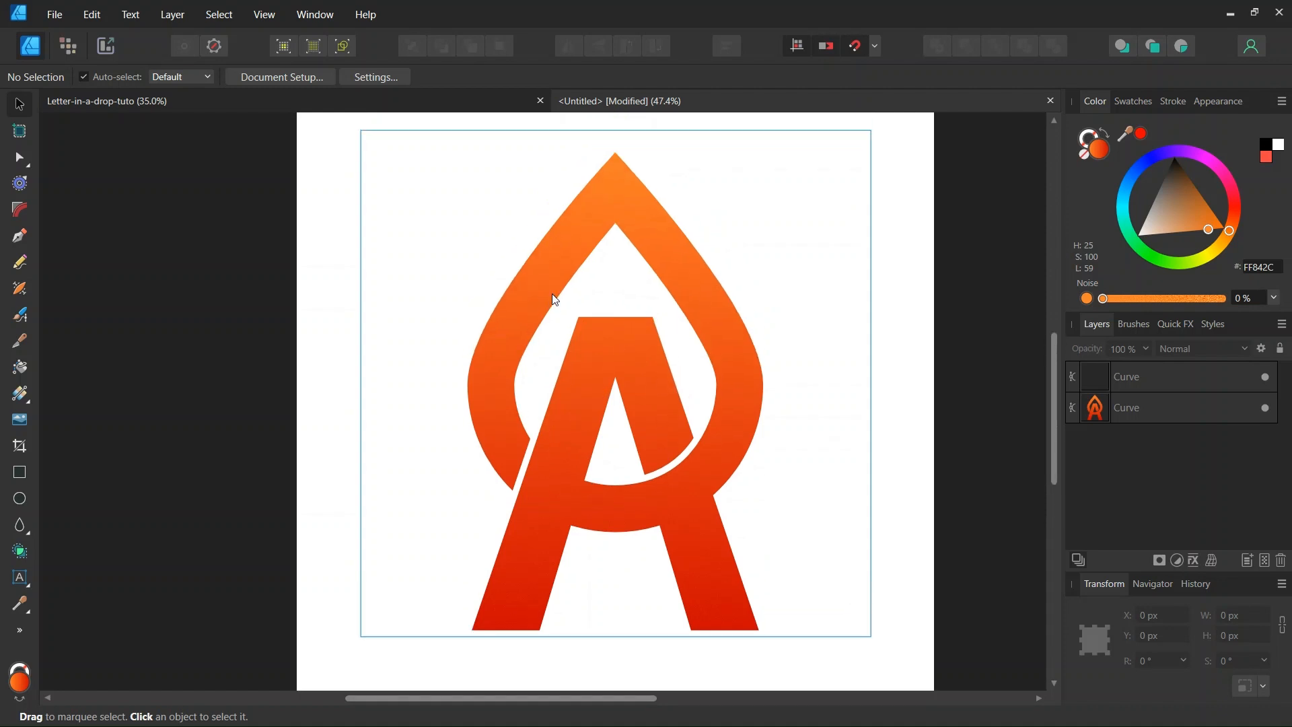